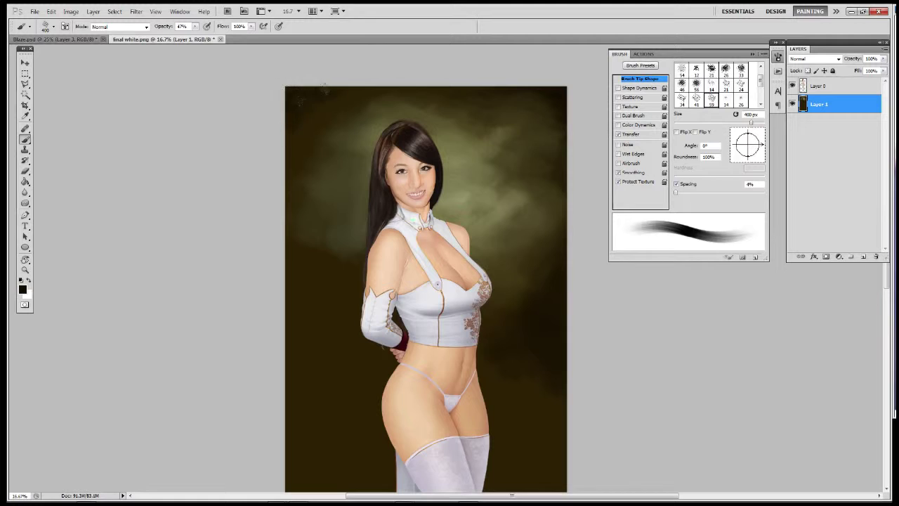
Paint the upper-left background with sampled dark greens, reducing the brush from its broad size to 125 px for finer strokes.
mouse_move(336, 119)
left_mouse_down()
mouse_move(384, 110)
mouse_move(370, 104)
mouse_move(390, 99)
mouse_move(299, 172)
left_mouse_up()
left_click(372, 102, "alt")
left_click(319, 119, "alt")
key("bracketleft")
key("bracketleft")
key("bracketleft")
key("bracketleft")
key("bracketleft")
key("bracketleft")
left_click(371, 106, "alt")
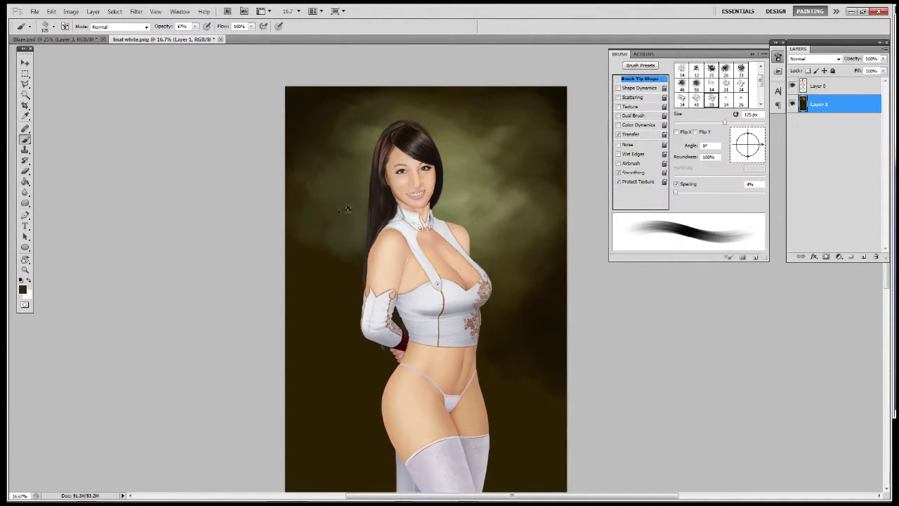
left_click_drag(315, 182, 275, 196)
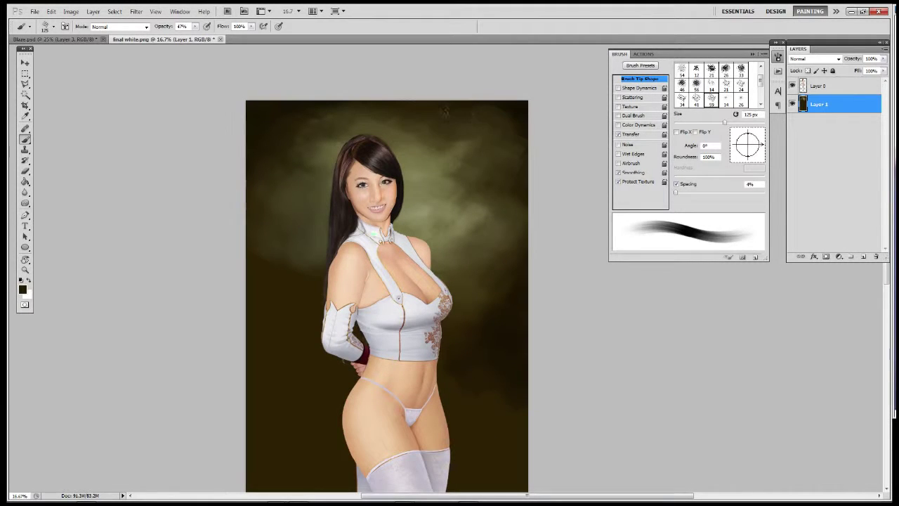
Sample background greens and paint them into the area above and beside the figure's head.
scroll(504, 201, "down", 1)
left_click(471, 179, "alt")
mouse_move(395, 121)
left_mouse_down()
mouse_move(410, 144)
mouse_move(425, 144)
mouse_move(419, 136)
left_mouse_up()
left_click(437, 146, "alt")
Enlarge the brush to 500 px and blend sampled green into the upper-right background.
key("bracketright")
key("bracketright")
key("bracketright")
key("bracketright")
key("bracketright")
key("bracketright")
key("bracketright")
key("bracketright")
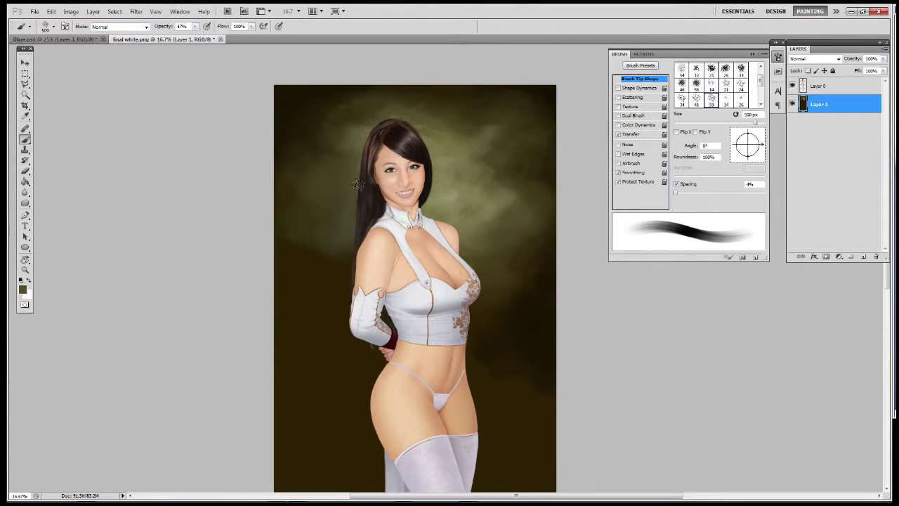
left_click_drag(497, 128, 487, 87)
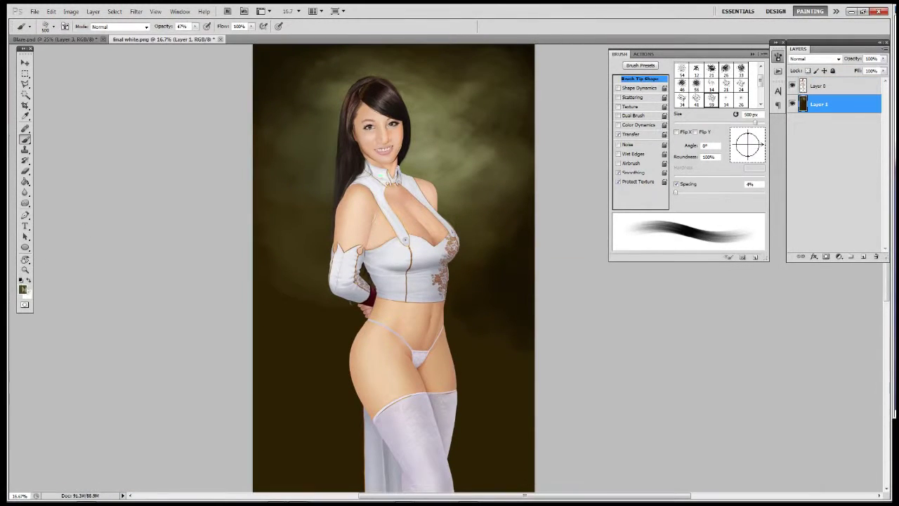
Pick a new foreground colour and paint the background beside the figure's long hair and gloved arm with the 500 px brush.
left_click(22, 289)
left_click(488, 361)
left_click(674, 281)
key("b")
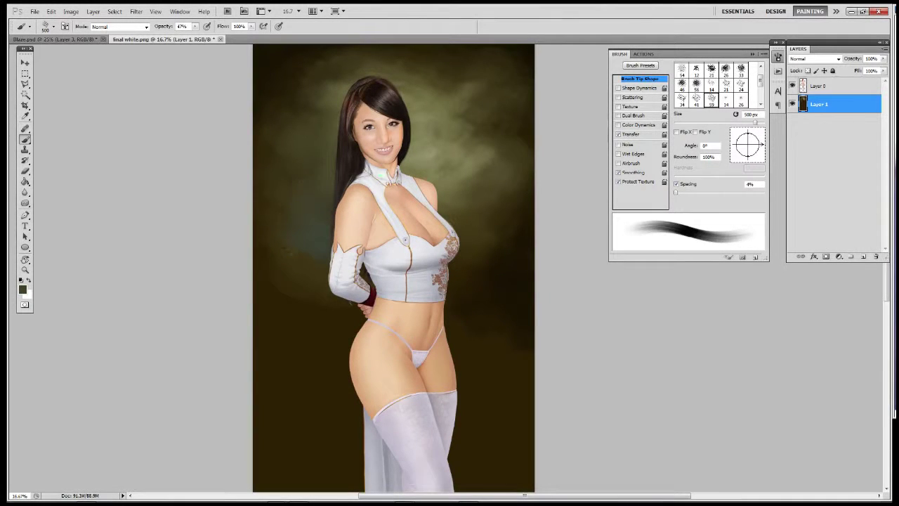
left_click_drag(314, 133, 327, 198)
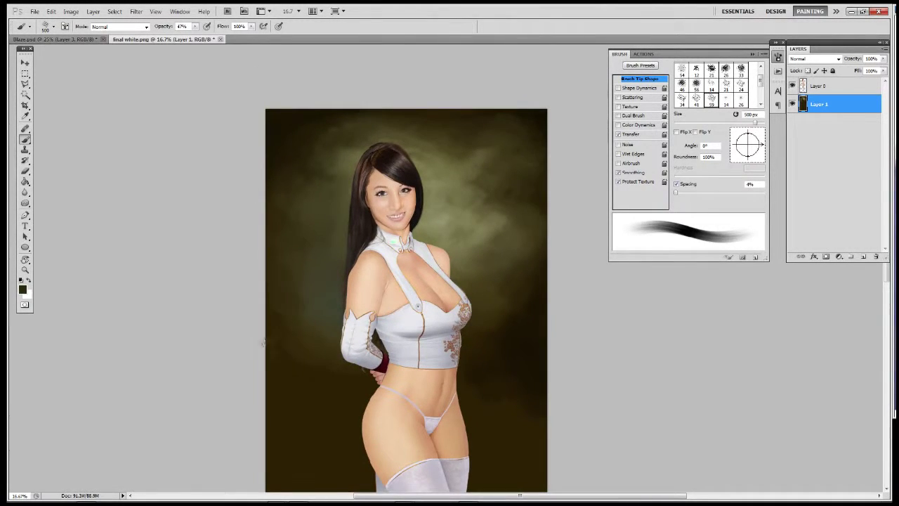
left_click_drag(264, 280, 237, 215)
Reduce the brush to 200 px and blend soft green strokes into the background beside the hair and gloved arm.
key("bracketleft")
key("bracketleft")
key("bracketleft")
key("bracketleft")
key("bracketleft")
key("bracketleft")
key("bracketleft")
key("bracketleft")
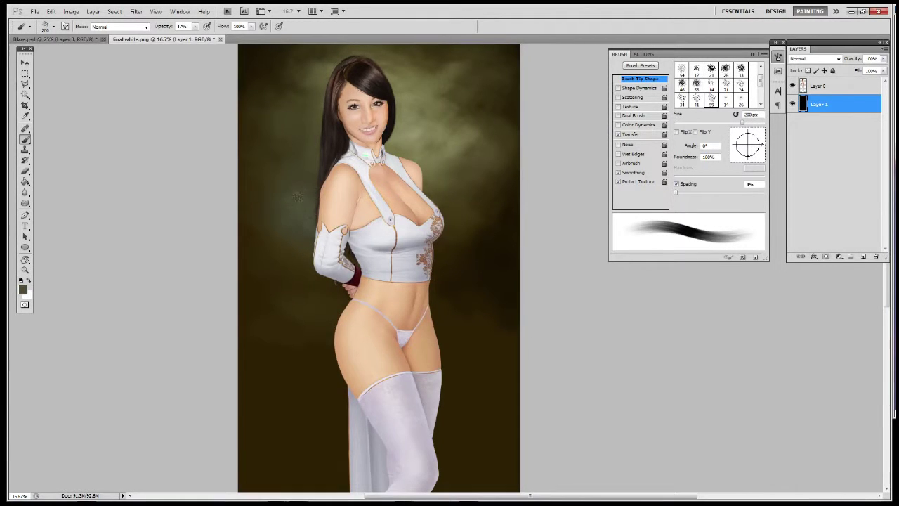
left_click_drag(321, 153, 334, 180)
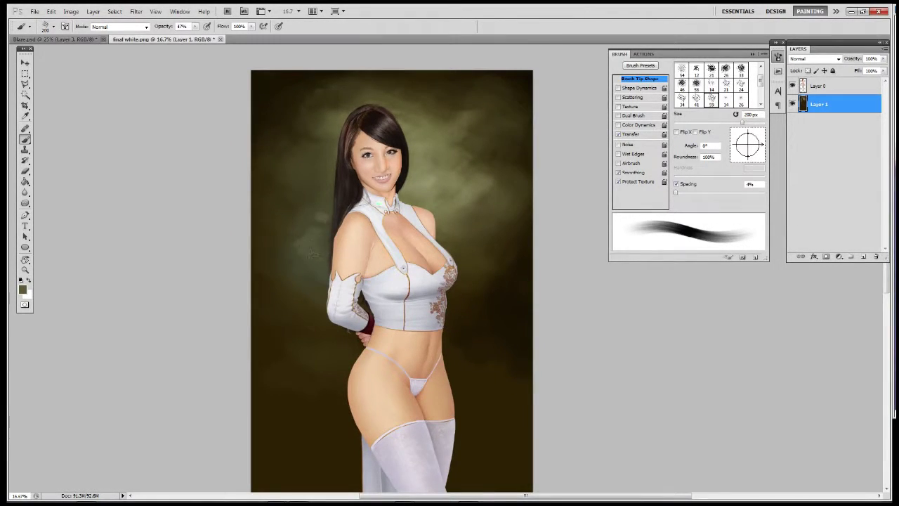
left_click_drag(325, 218, 325, 195)
mouse_move(279, 274)
left_mouse_down()
mouse_move(270, 245)
mouse_move(276, 290)
left_mouse_up()
left_click_drag(286, 246, 309, 208)
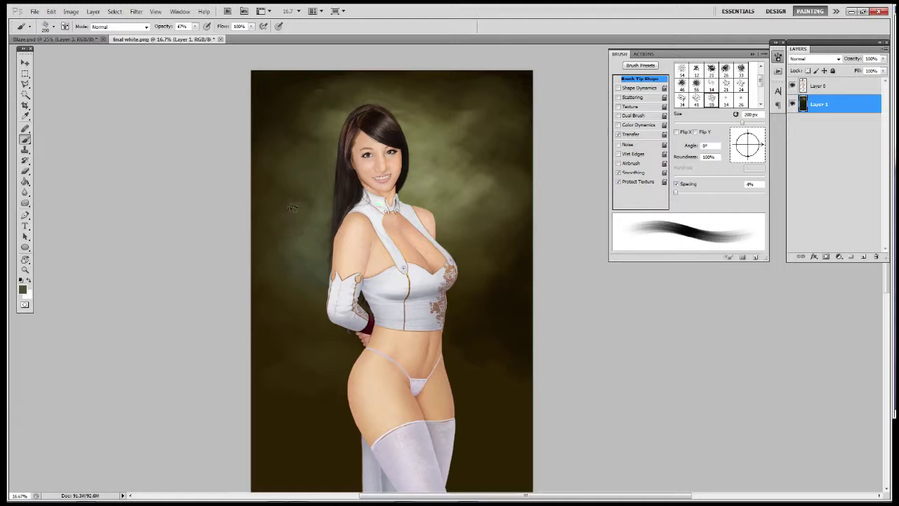
Enlarge the brush to 700 px and darken the background's bottom corners around the feet, picking a new foreground colour.
scroll(291, 237, "right", 3)
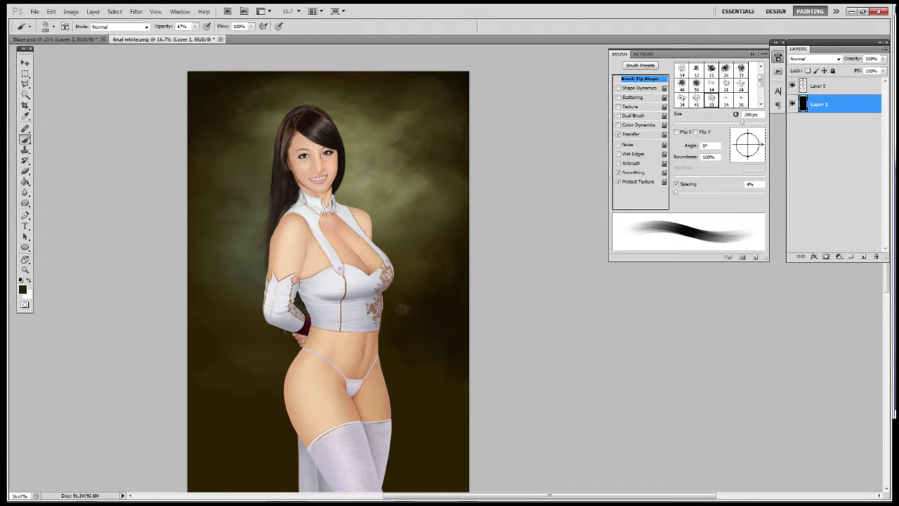
scroll(434, 324, "down", 10)
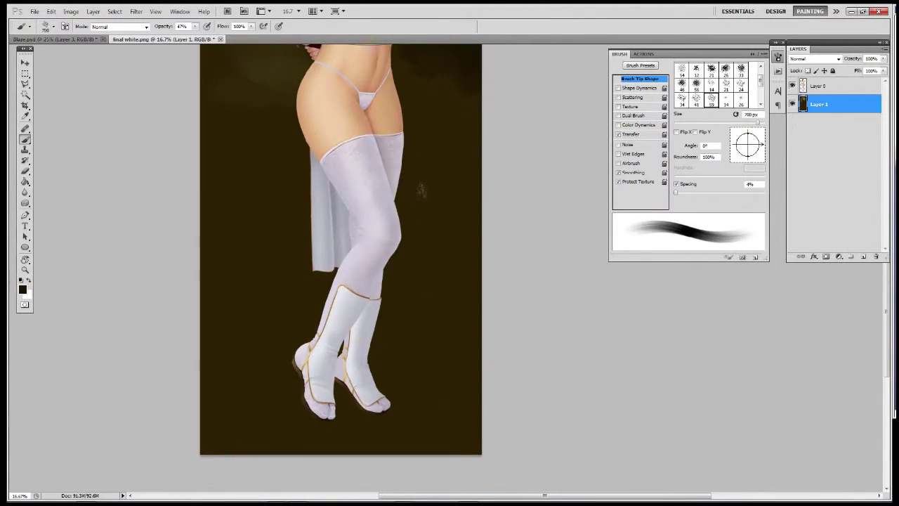
scroll(422, 190, "right", 1)
left_click_drag(451, 191, 446, 166)
left_click_drag(429, 401, 333, 399)
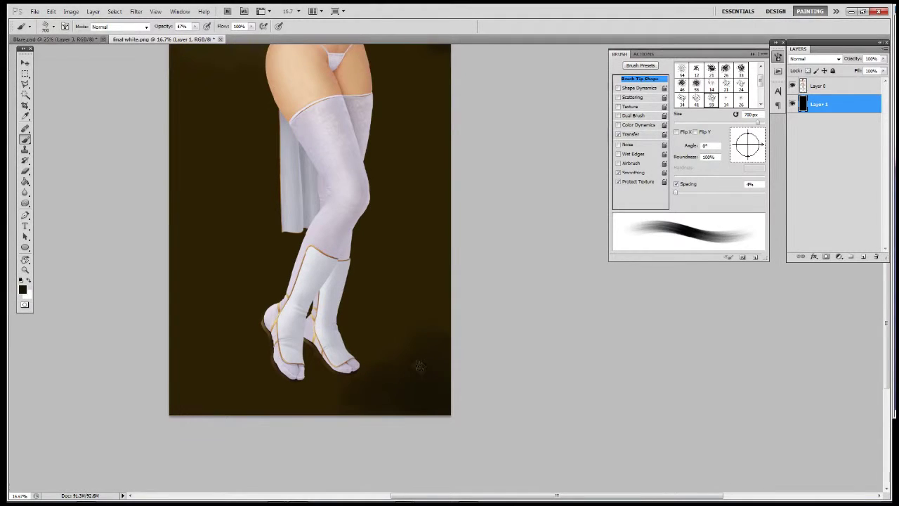
left_click(22, 289)
left_click(676, 281)
mouse_move(220, 397)
left_mouse_down()
mouse_move(169, 380)
mouse_move(157, 359)
mouse_move(191, 366)
mouse_move(174, 354)
left_mouse_up()
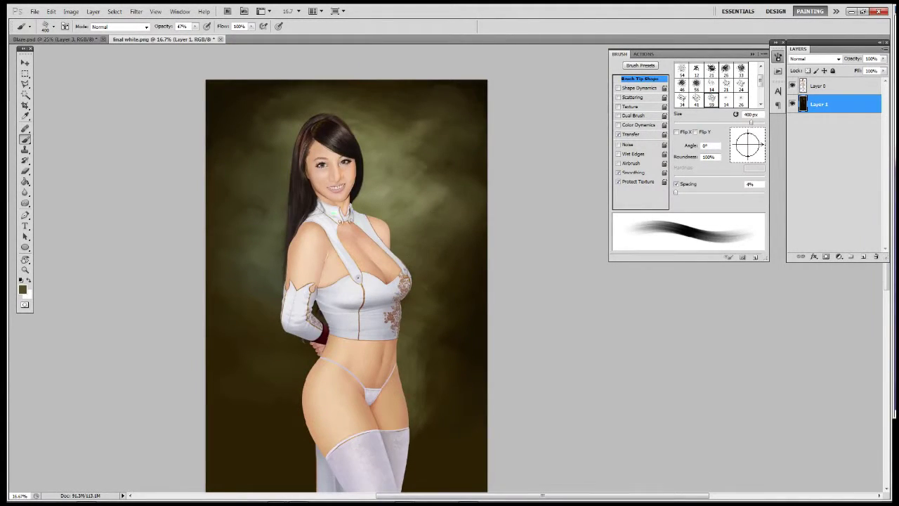
Extend the green cloud texture down the background to the right of the torso and thighs with a 400 px brush.
left_click_drag(457, 205, 453, 237)
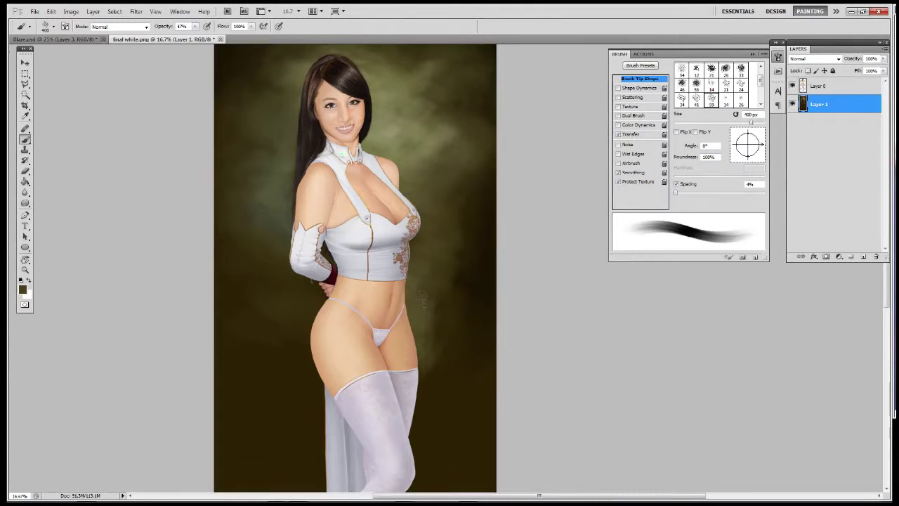
left_click_drag(443, 281, 434, 225)
left_click_drag(427, 297, 440, 227)
mouse_move(469, 285)
left_mouse_down()
mouse_move(465, 306)
mouse_move(458, 262)
left_mouse_up()
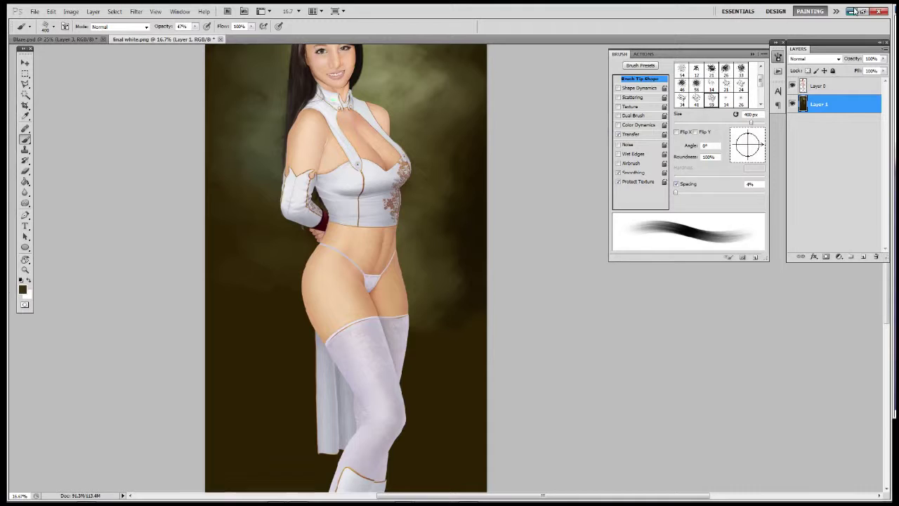
left_click_drag(468, 263, 509, 228)
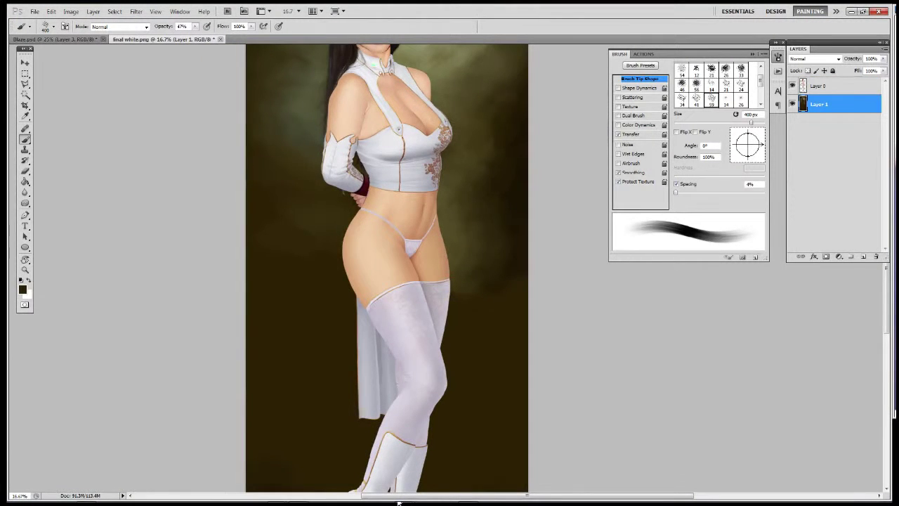
left_click_drag(501, 151, 476, 232)
Sample background colours and paint green mist along both sides of the figure, from the gloved arm down to the hips.
left_click(464, 246, "alt")
left_click(286, 193, "alt")
mouse_move(303, 271)
left_mouse_down()
mouse_move(316, 319)
mouse_move(309, 335)
left_mouse_up()
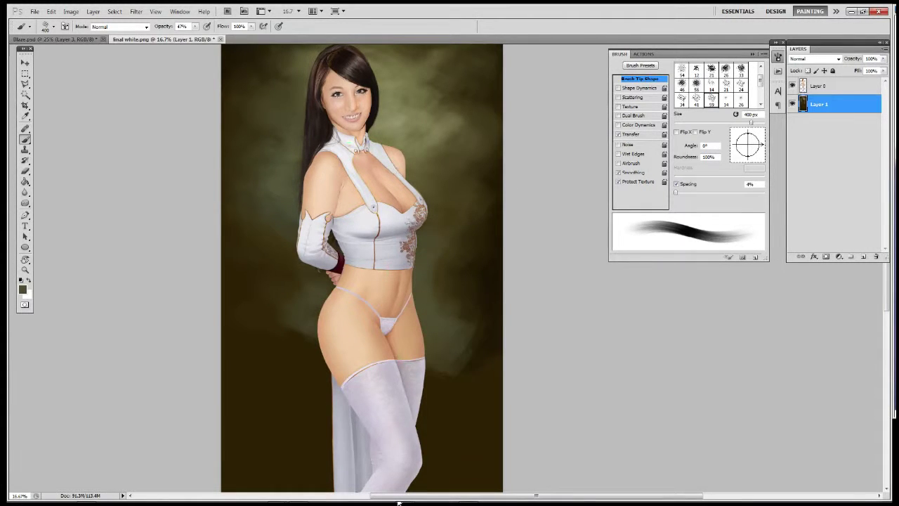
left_click_drag(415, 225, 504, 224)
left_click_drag(363, 327, 358, 348)
left_click(572, 271, "alt")
mouse_move(298, 199)
left_mouse_down()
mouse_move(311, 265)
mouse_move(327, 215)
left_mouse_up()
left_click_drag(319, 266, 293, 229)
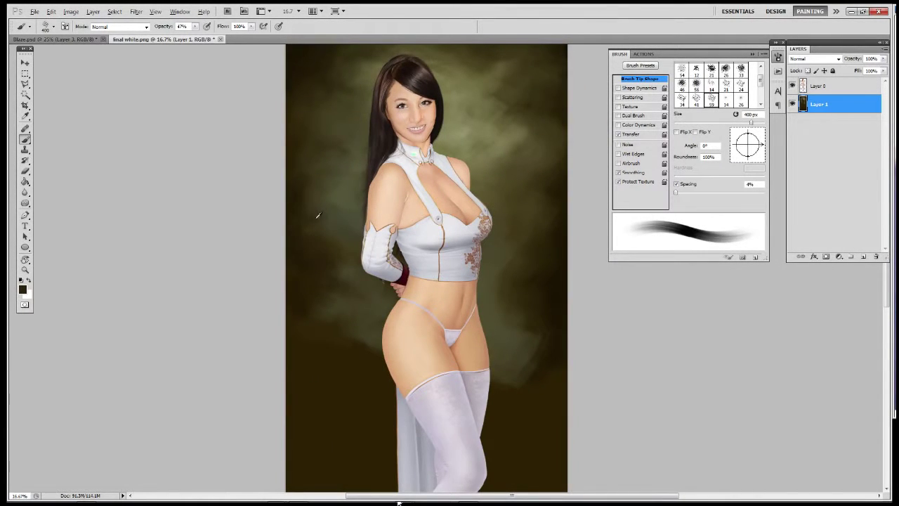
Paint light green cloud edges in the background left of the arm and head with 40 px and 60 px brushes.
scroll(339, 223, "down", 3)
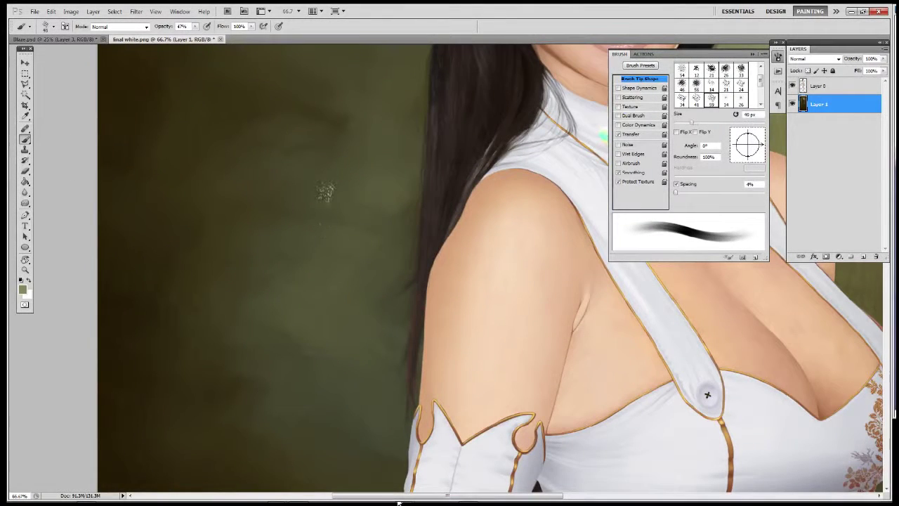
left_click_drag(325, 252, 277, 290)
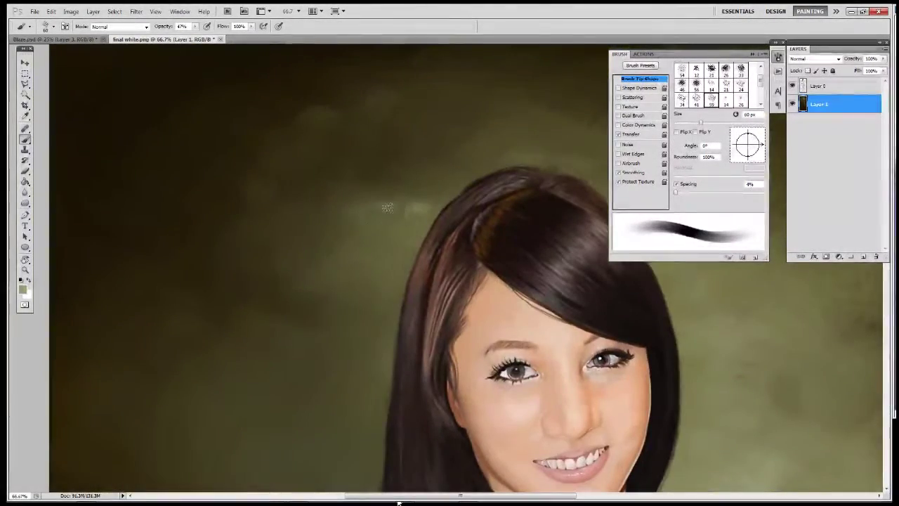
mouse_move(361, 211)
left_mouse_down()
mouse_move(337, 245)
mouse_move(292, 279)
left_mouse_up()
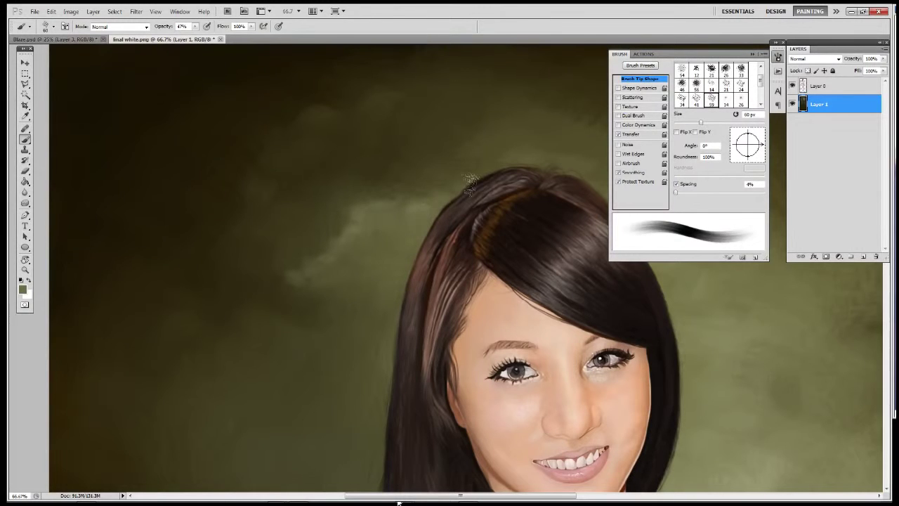
mouse_move(316, 290)
left_mouse_down()
mouse_move(298, 321)
mouse_move(376, 213)
left_mouse_up()
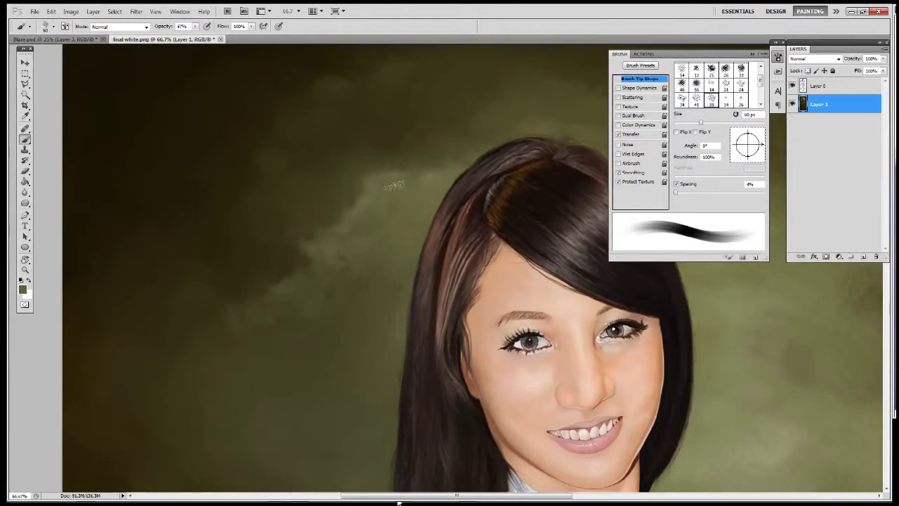
left_click_drag(394, 184, 468, 111)
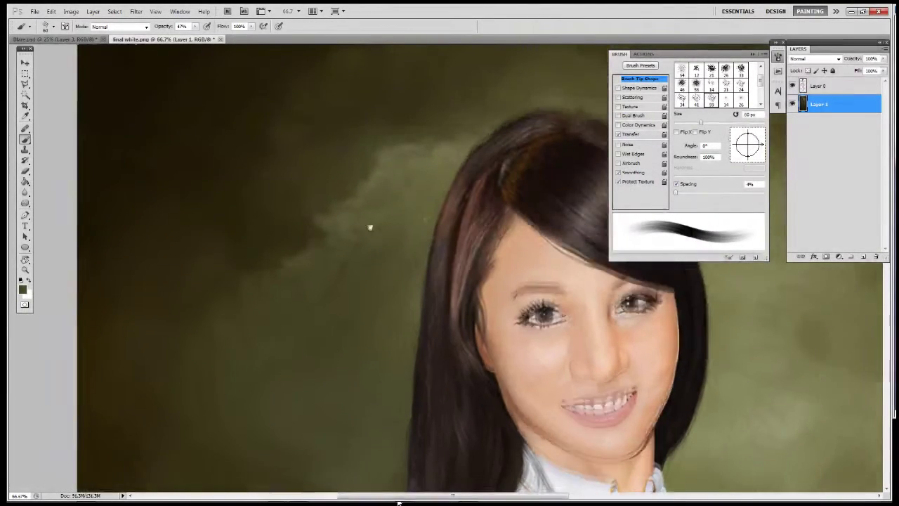
Set the brush to 150 px at 18% opacity and soften the cloud beside the hair with sampled colour.
key("bracketright")
key("bracketright")
key("bracketright")
key("bracketright")
key("bracketright")
key("bracketright")
key("1")
key("8")
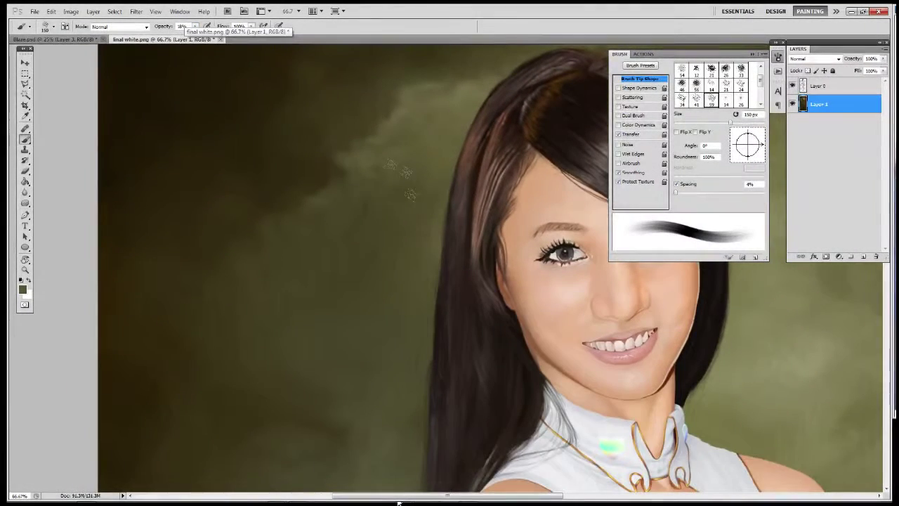
left_click_drag(279, 148, 315, 239)
left_click(319, 232, "alt")
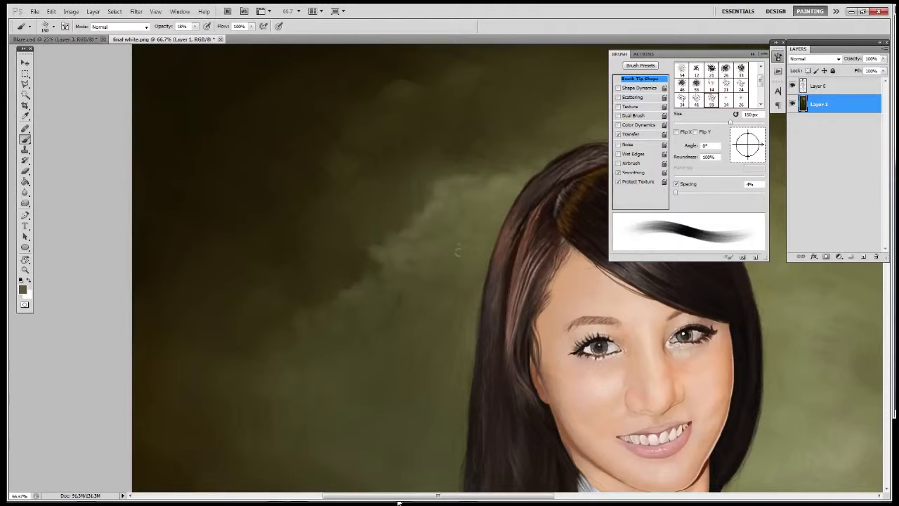
Blend the clouds above the head into the dark upper-left corner of the background.
left_click_drag(552, 113, 478, 192)
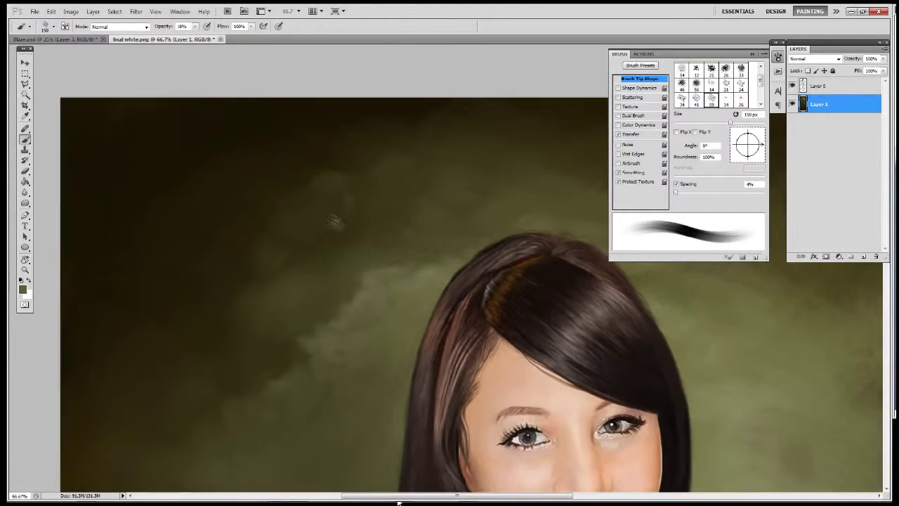
left_click_drag(233, 283, 372, 224)
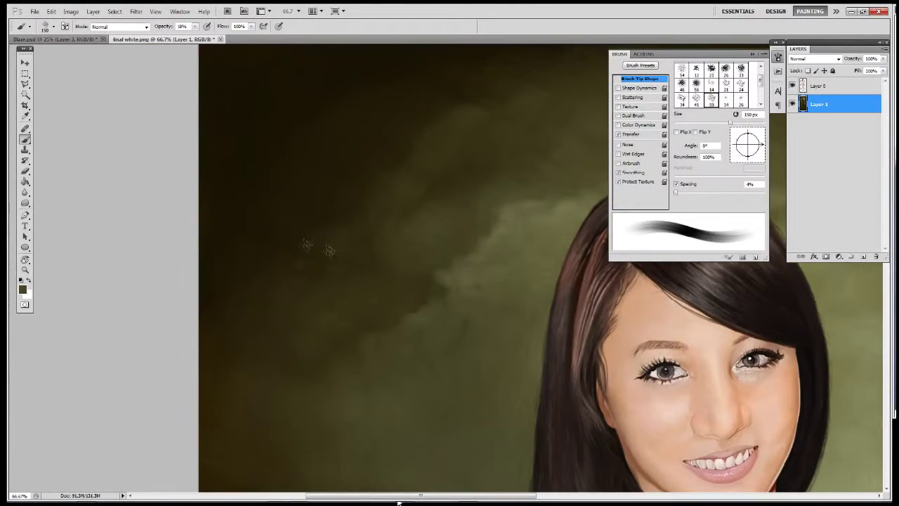
left_click_drag(374, 153, 345, 243)
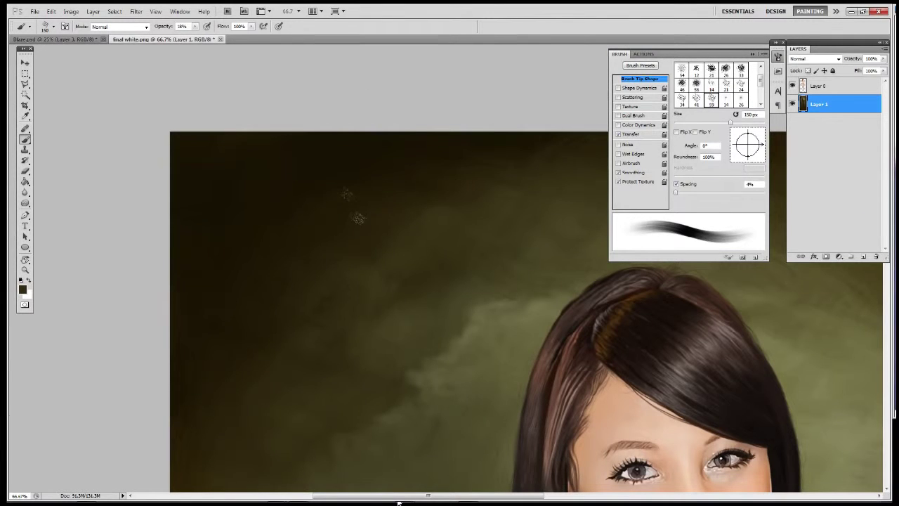
left_click_drag(475, 241, 343, 228)
Paint and blend cloud texture in the upper-right background with a 150 px brush at 36% opacity.
key("z")
scroll(343, 228, "down", 4)
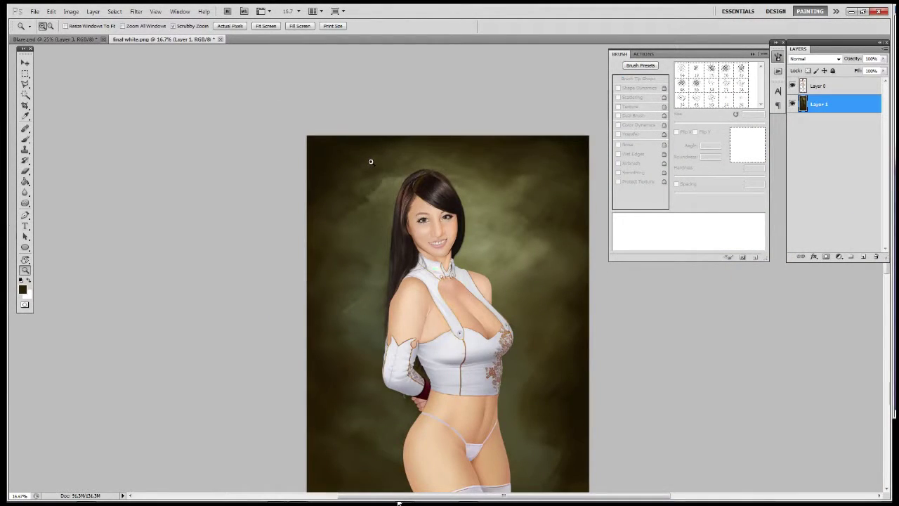
left_click_drag(371, 162, 506, 161)
key("b")
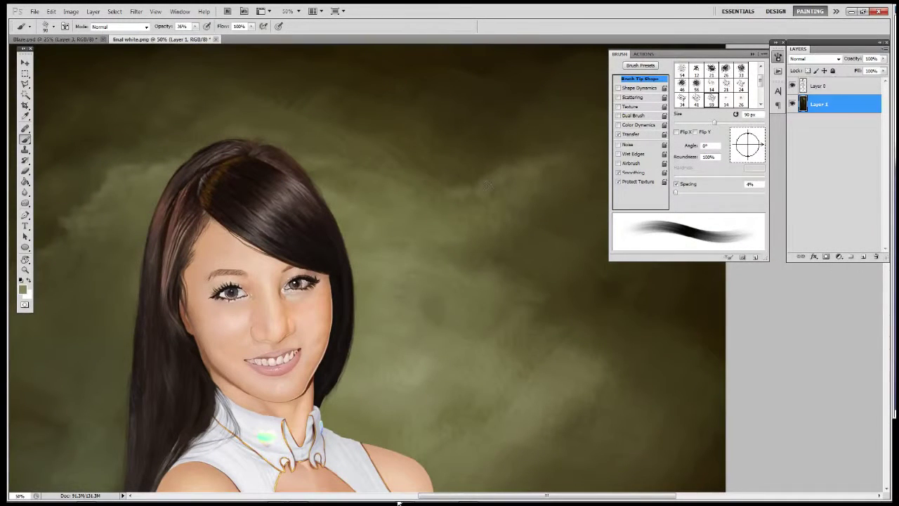
key("bracketright")
key("bracketright")
key("bracketright")
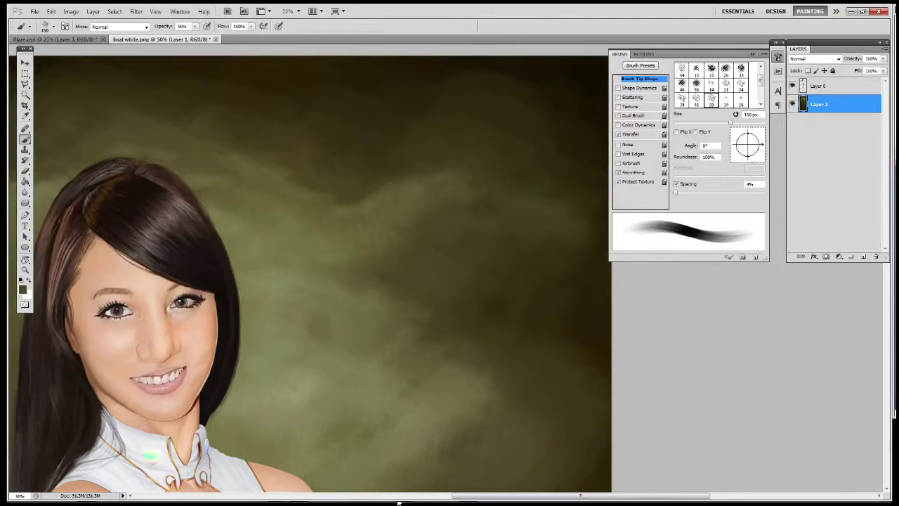
left_click_drag(372, 189, 491, 218)
left_click_drag(431, 198, 513, 182)
left_click_drag(438, 170, 412, 179)
left_click_drag(501, 164, 376, 161)
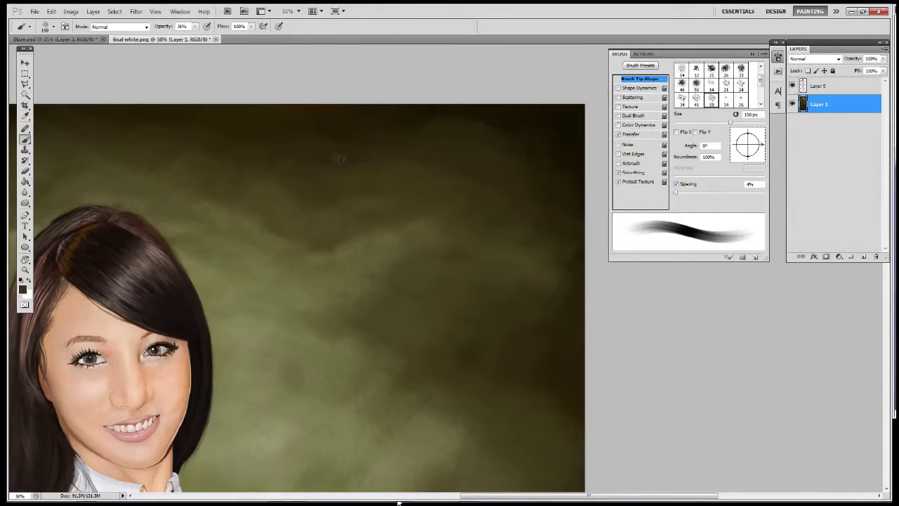
Blend the background around the figure's torso on Layer 1 with a 250 px brush at 36% opacity.
key("z")
left_click_drag(555, 176, 402, 234)
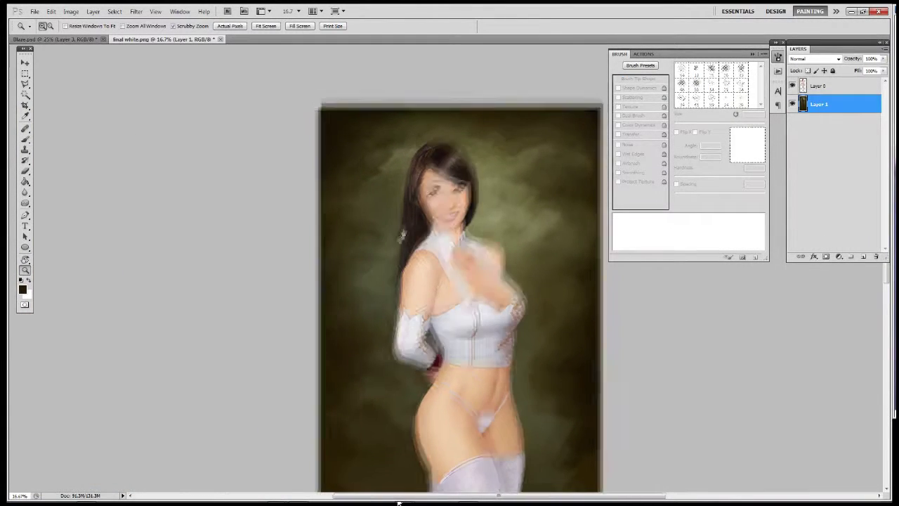
key("b")
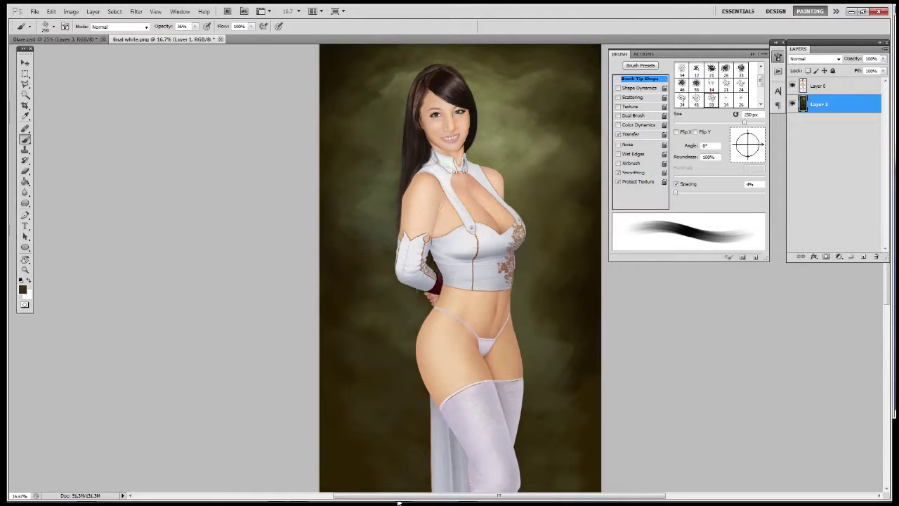
scroll(397, 503, "right", 2)
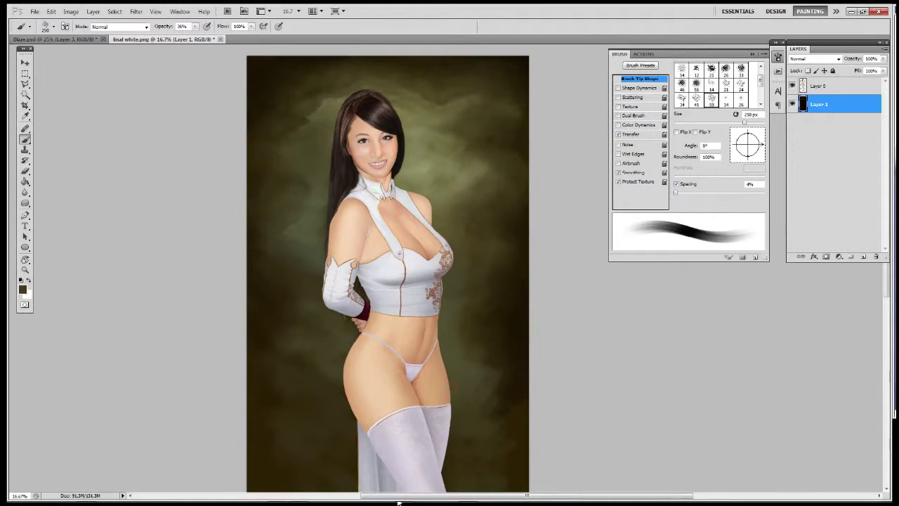
scroll(398, 503, "right", 1)
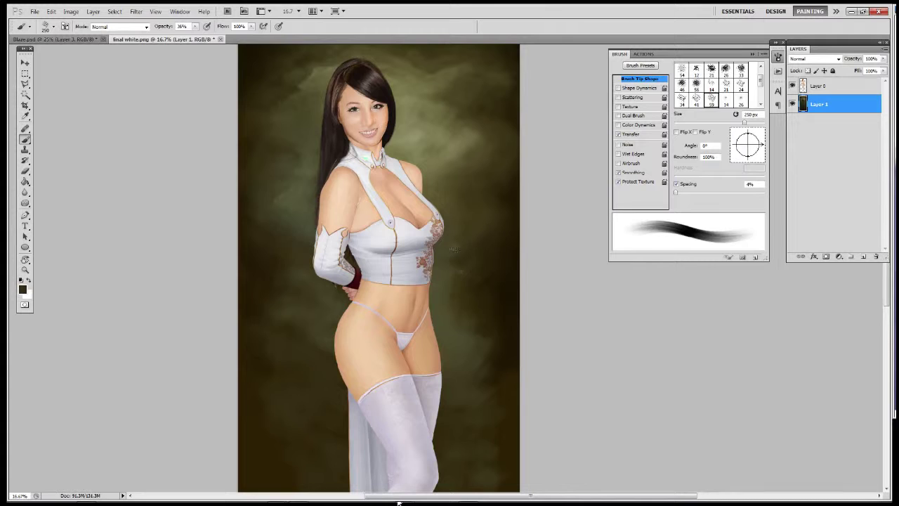
scroll(397, 503, "down", 3)
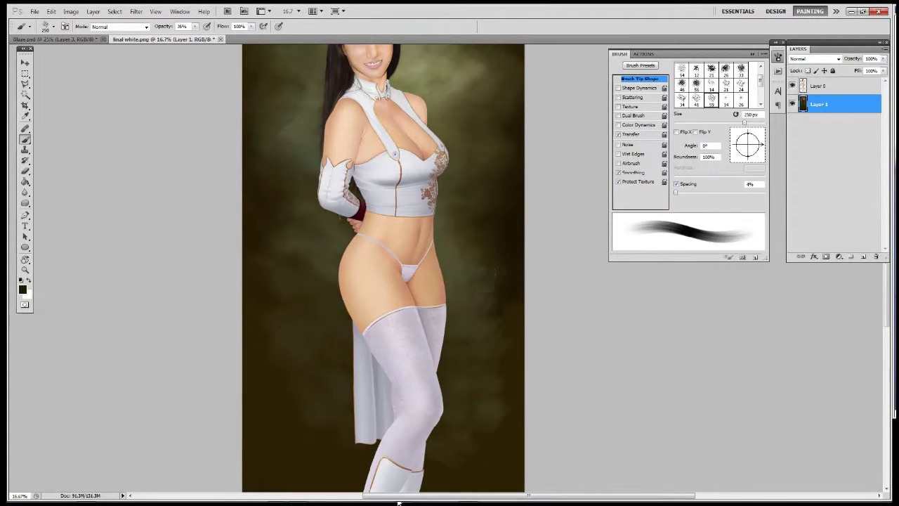
Check the whole illustration and refine the dark green background beside the waist and hips with the 250 px brush.
key("z")
left_click(500, 215, "alt")
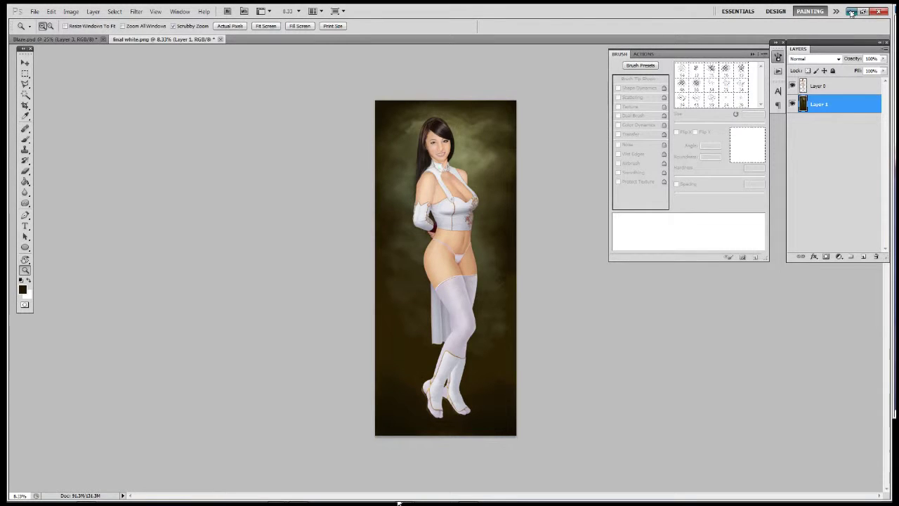
left_click(570, 204)
key("b")
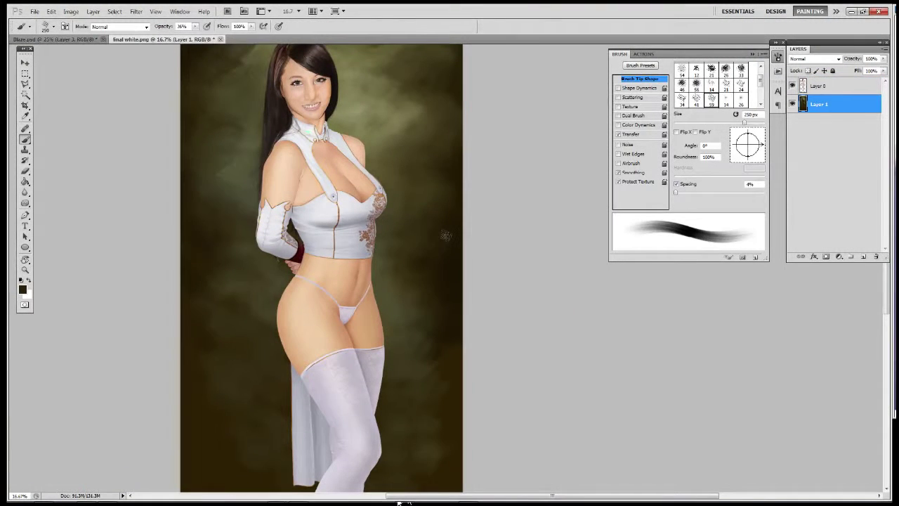
scroll(445, 235, "left", 2)
scroll(444, 214, "down", 1)
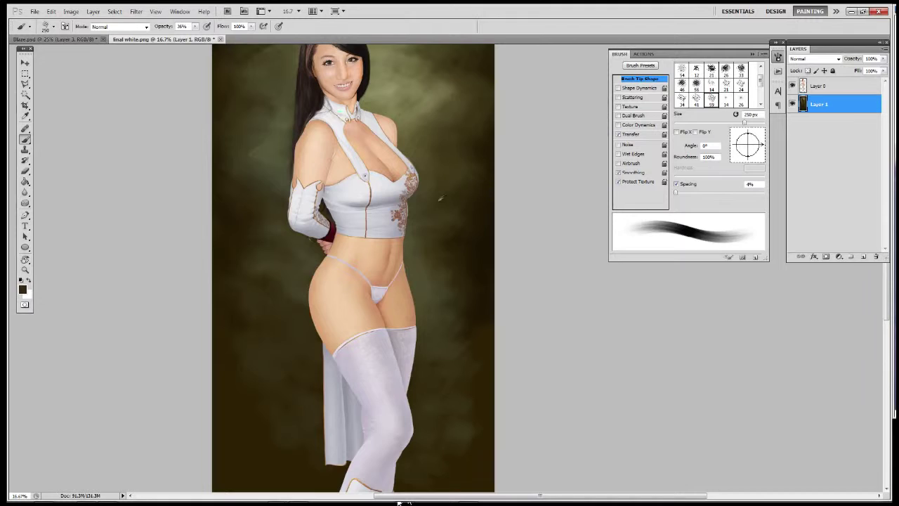
scroll(398, 503, "left", 3)
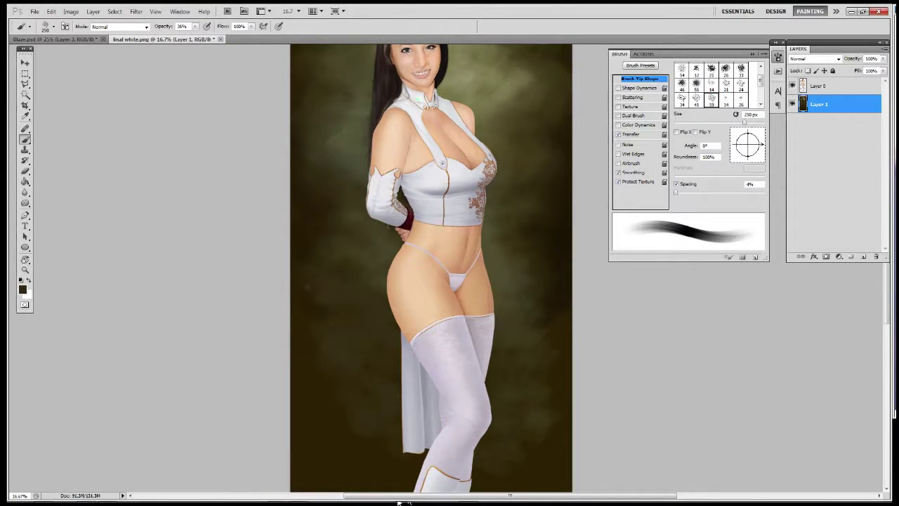
scroll(398, 503, "up", 3)
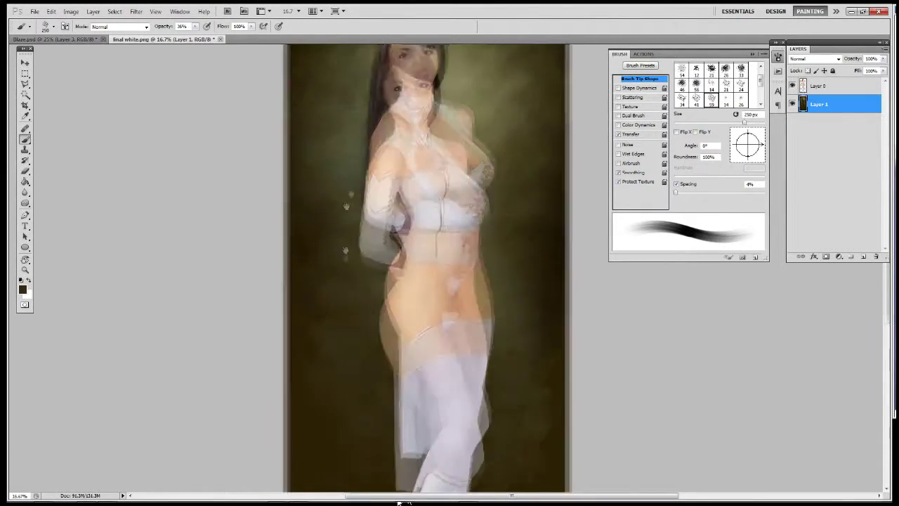
Enlarge the brush to 700 px at 50% opacity and smooth the dark background to the right of the legs.
scroll(399, 503, "down", 4)
scroll(399, 503, "right", 1)
scroll(398, 503, "down", 5)
scroll(399, 503, "right", 1)
key("bracketright")
key("bracketright")
key("bracketright")
key("bracketright")
key("bracketright")
key("bracketright")
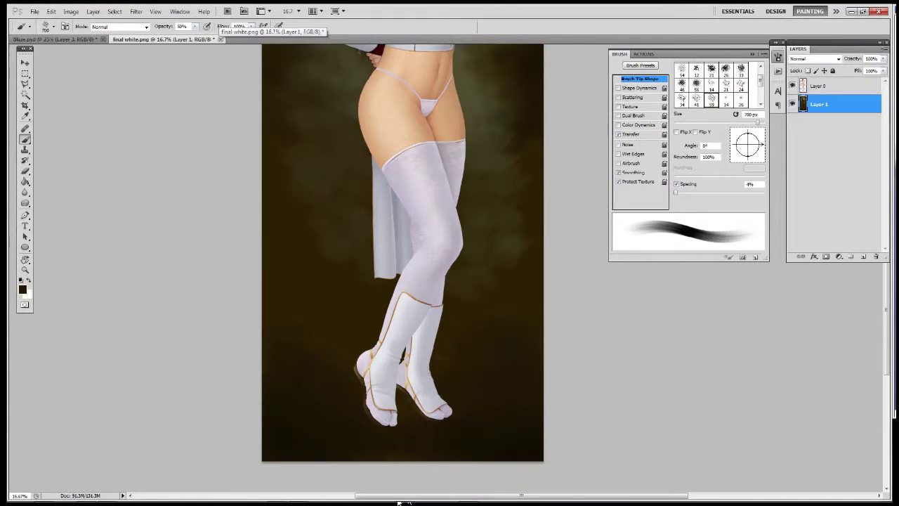
left_click(501, 140)
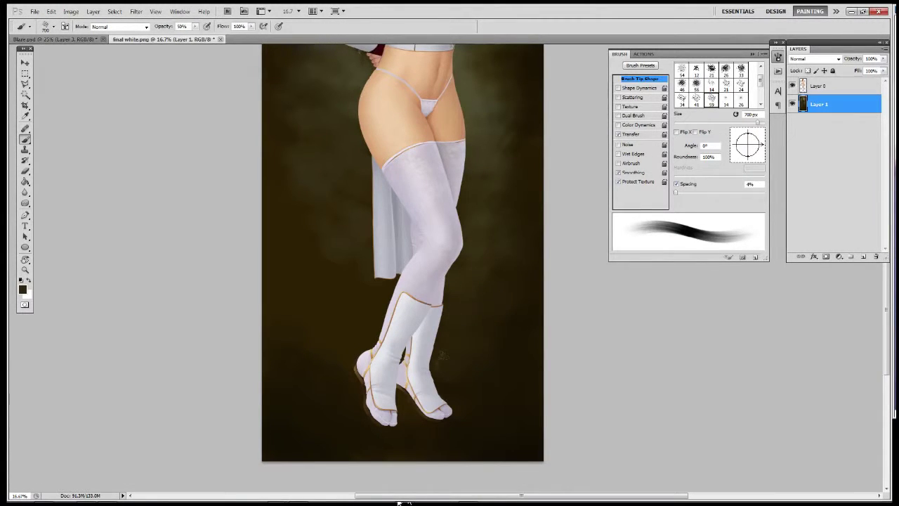
left_click_drag(442, 190, 475, 274)
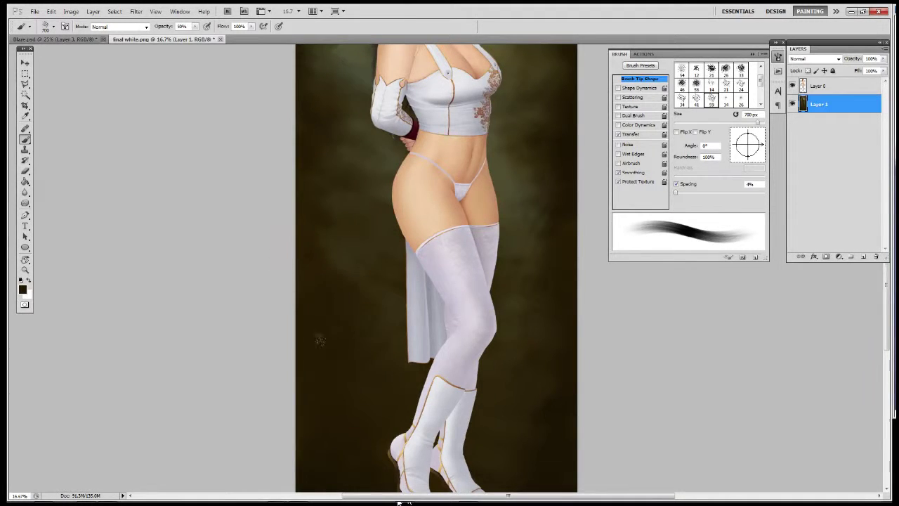
Smooth the background left of the hips and legs down to the feet with the 700 px brush.
left_click_drag(352, 138, 365, 307)
left_click_drag(383, 397, 386, 198)
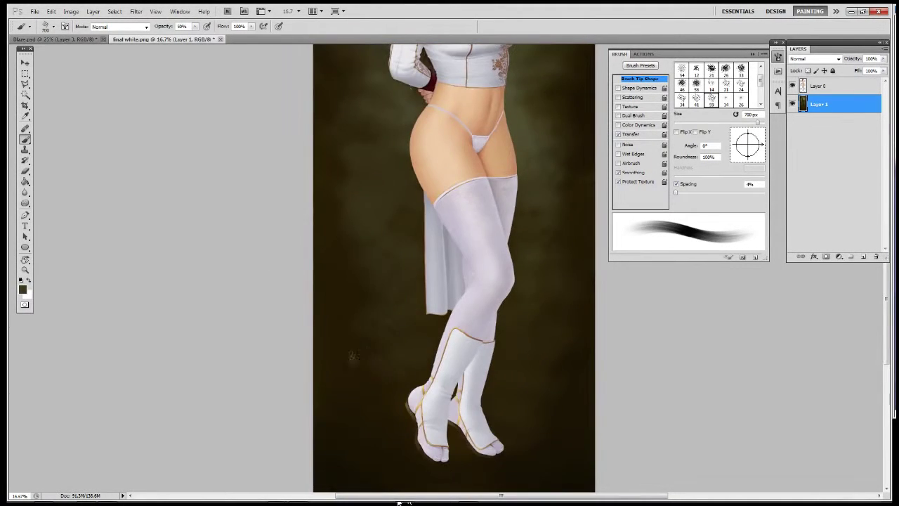
left_click_drag(385, 362, 385, 331)
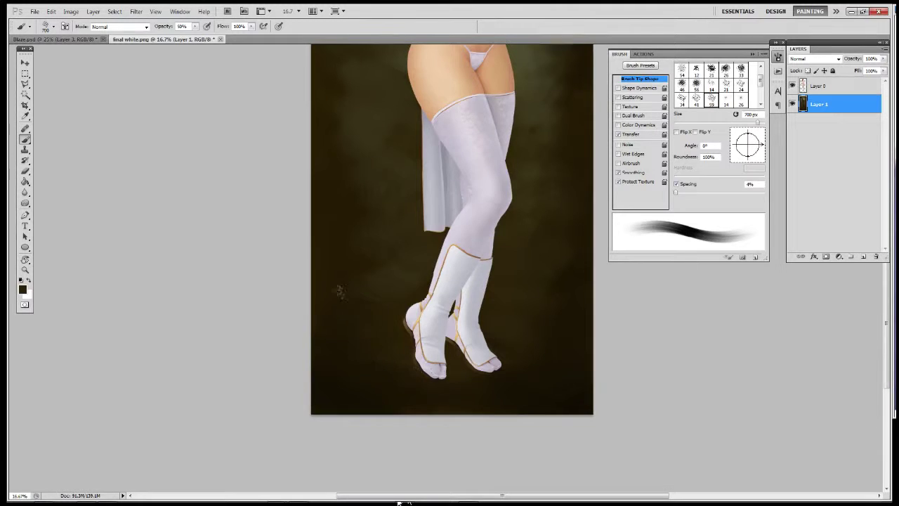
left_click_drag(364, 177, 372, 344)
left_click_drag(465, 123, 418, 299)
Reduce the brush to 400 px and add a new layer directly above Layer 1.
scroll(450, 130, "up", 1)
key("bracketleft")
key("bracketleft")
key("bracketleft")
key("ctrl+shift+n")
key("Return")
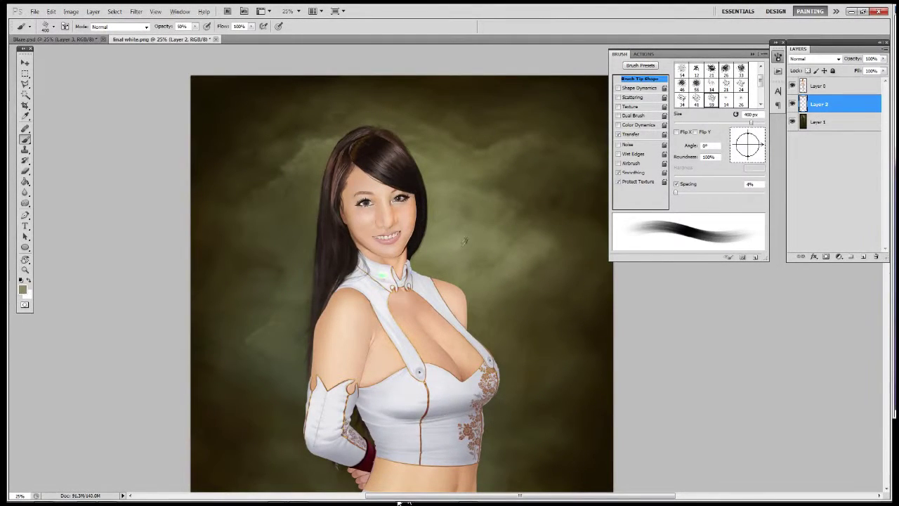
Pick a lighter green foreground colour and paint soft clouds beside the hair and shoulders with a 250 px brush.
left_click(23, 287)
left_click(490, 321)
left_click(664, 278)
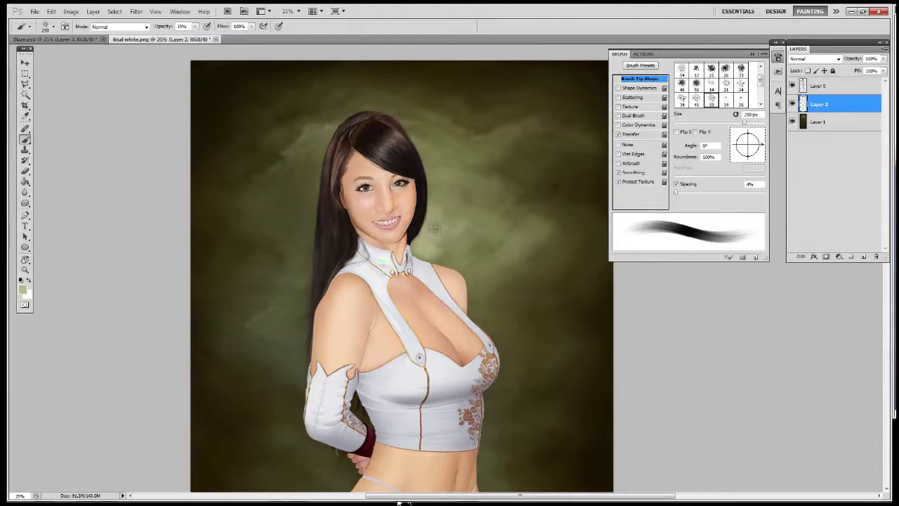
mouse_move(309, 260)
left_mouse_down()
mouse_move(292, 299)
mouse_move(267, 288)
mouse_move(308, 218)
left_mouse_up()
mouse_move(430, 228)
left_mouse_down()
mouse_move(485, 281)
mouse_move(470, 323)
mouse_move(456, 314)
left_mouse_up()
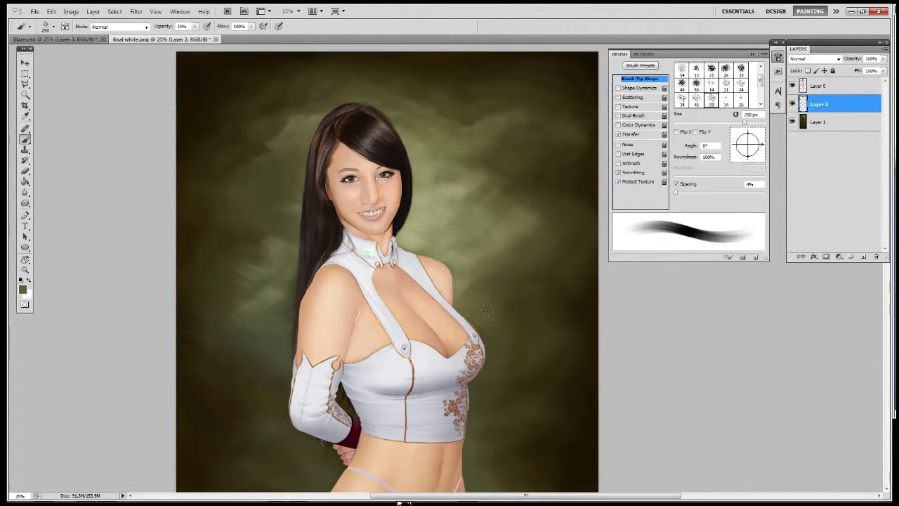
mouse_move(453, 226)
left_mouse_down()
mouse_move(476, 287)
mouse_move(449, 271)
mouse_move(466, 267)
mouse_move(480, 295)
mouse_move(507, 285)
left_mouse_up()
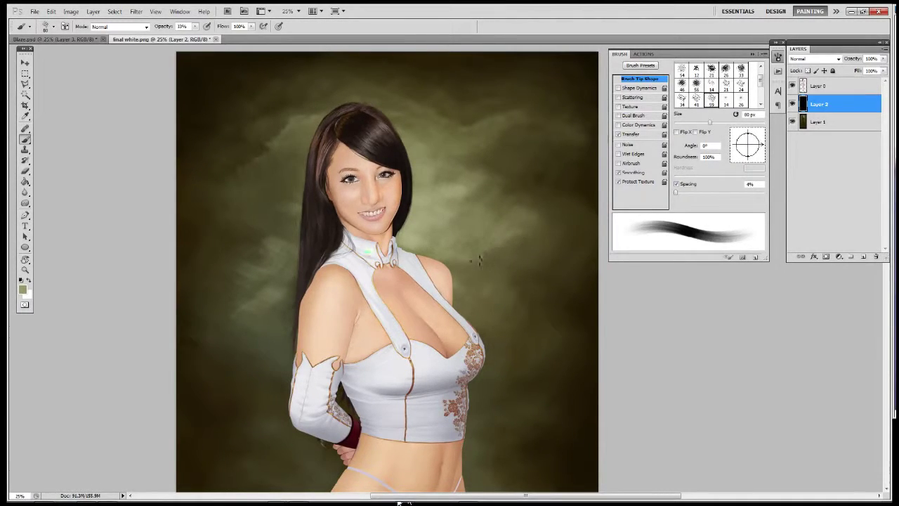
Paint a light green cloud streak rising right of the shoulder at 50 px, and soften it with a 125 px brush at 16% opacity.
key("ctrl+plus")
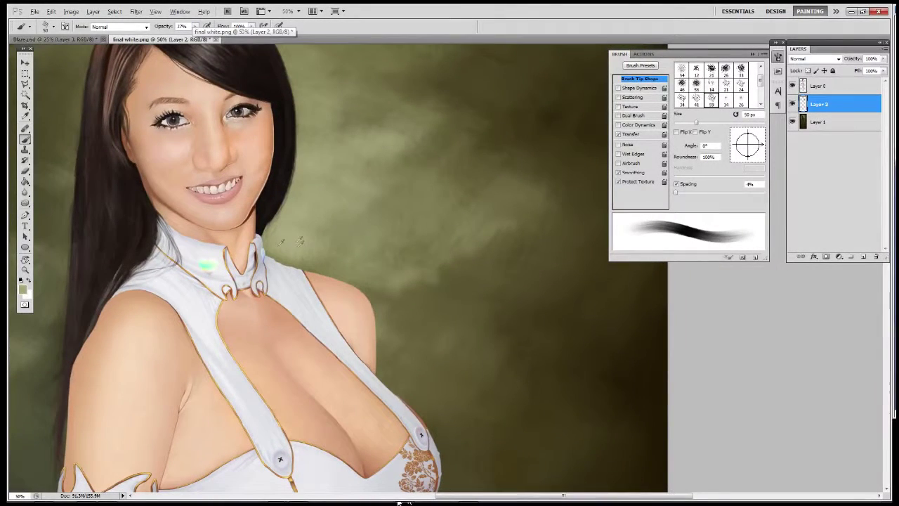
mouse_move(511, 227)
left_mouse_down()
mouse_move(536, 206)
mouse_move(488, 231)
mouse_move(443, 274)
mouse_move(412, 273)
mouse_move(377, 297)
left_mouse_up()
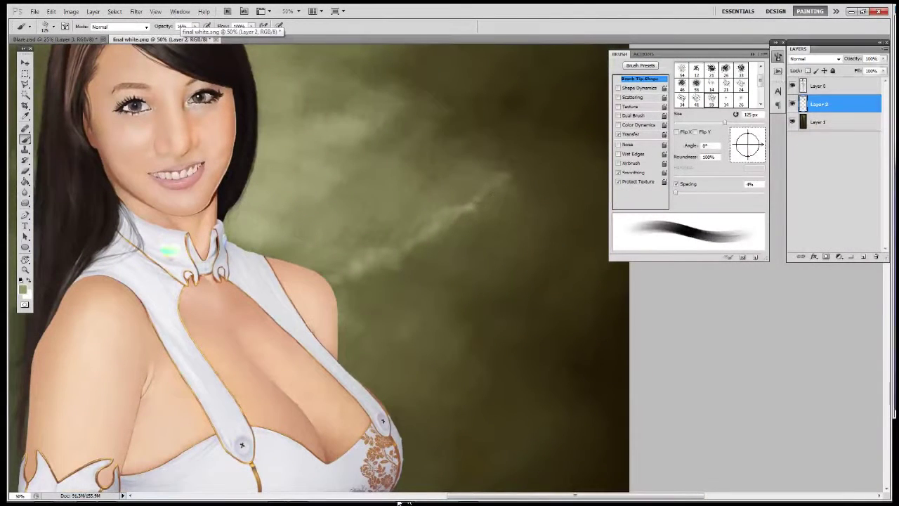
mouse_move(464, 219)
left_mouse_down()
mouse_move(516, 187)
mouse_move(530, 149)
left_mouse_up()
mouse_move(428, 244)
left_mouse_down()
mouse_move(398, 255)
mouse_move(358, 274)
left_mouse_up()
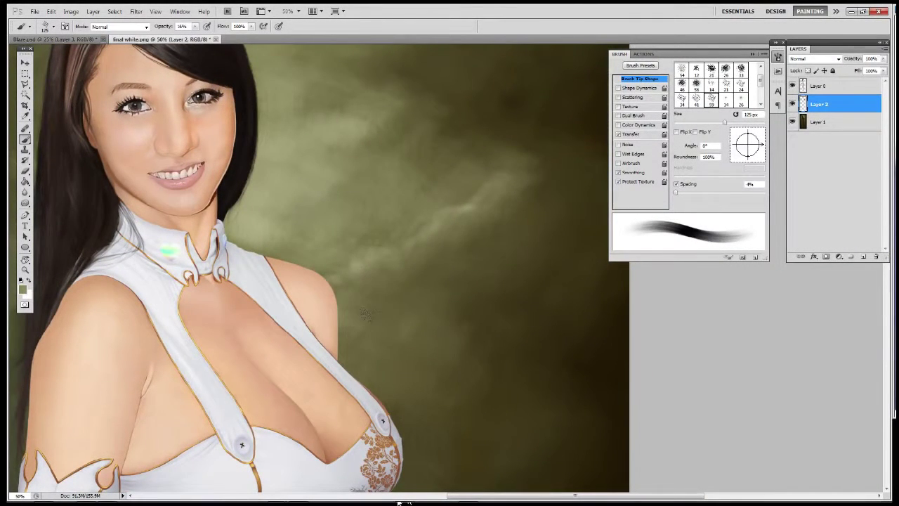
Set the brush to 175 px at 17% opacity and blend darker cloud tones into the background right of the chest.
left_click_drag(195, 26, 211, 35)
key("bracketright")
key("bracketright")
left_click_drag(524, 200, 562, 162)
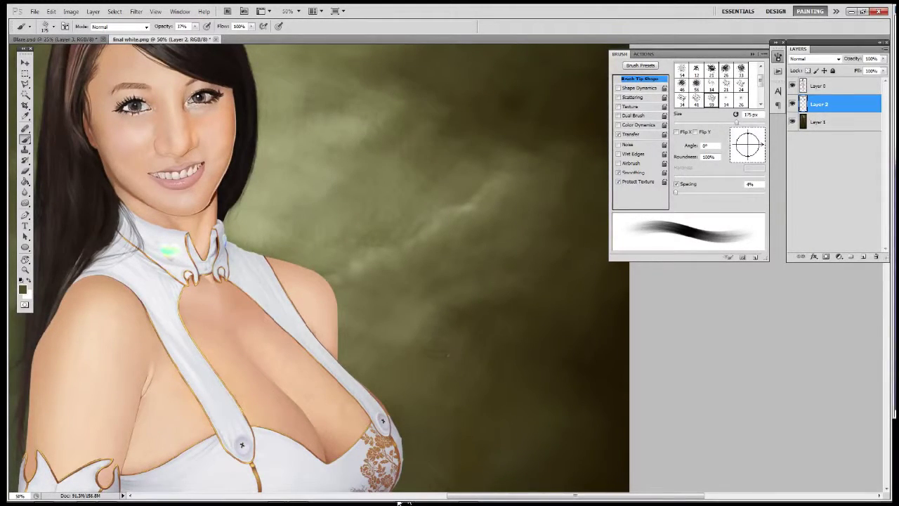
left_click_drag(541, 319, 522, 210)
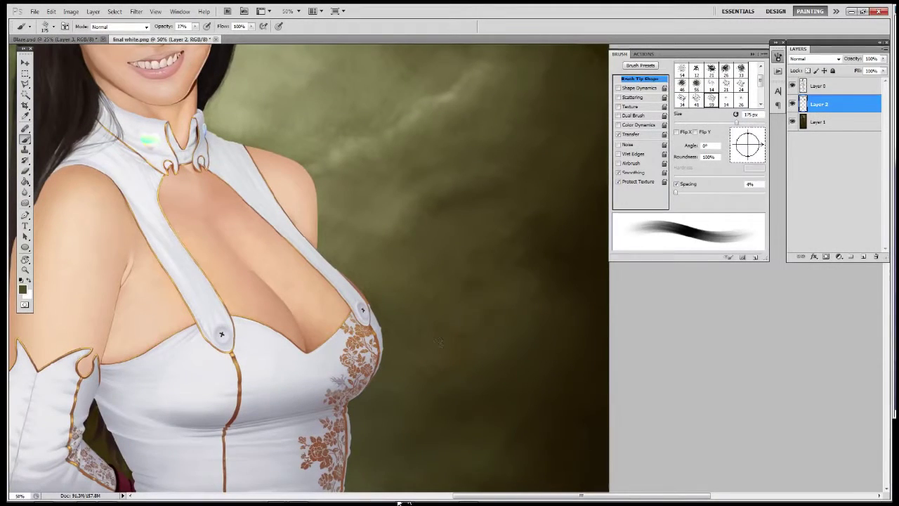
left_click_drag(564, 269, 474, 334)
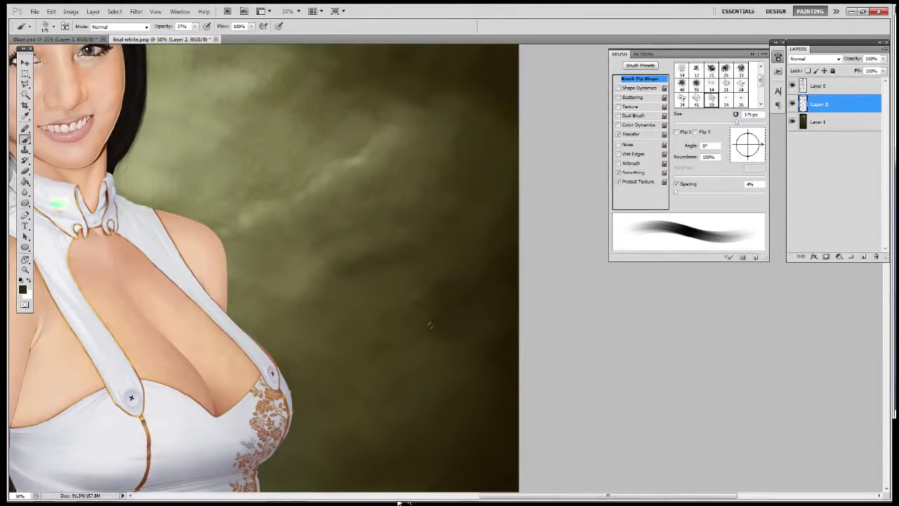
Paint cloud texture in the background left of the hair and arm with the 175 px brush.
scroll(496, 257, "down", 5)
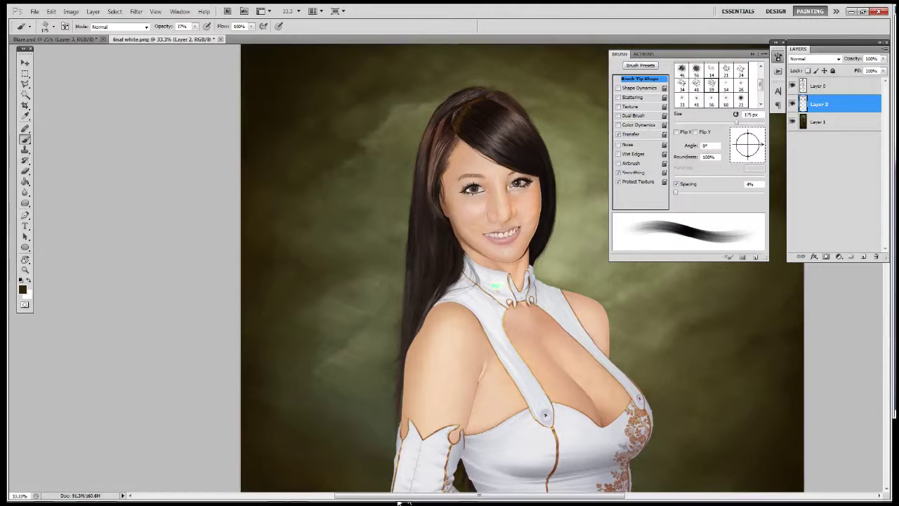
scroll(398, 503, "down", 3)
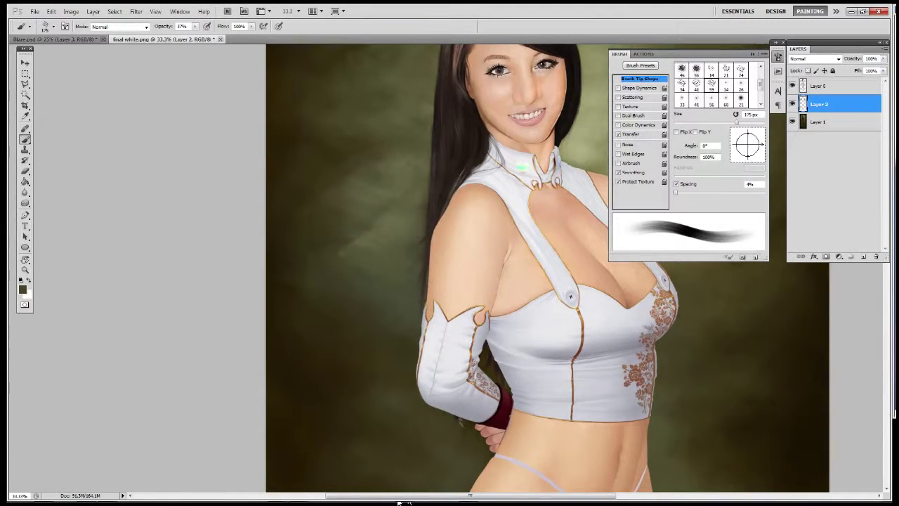
left_click(314, 298, "alt")
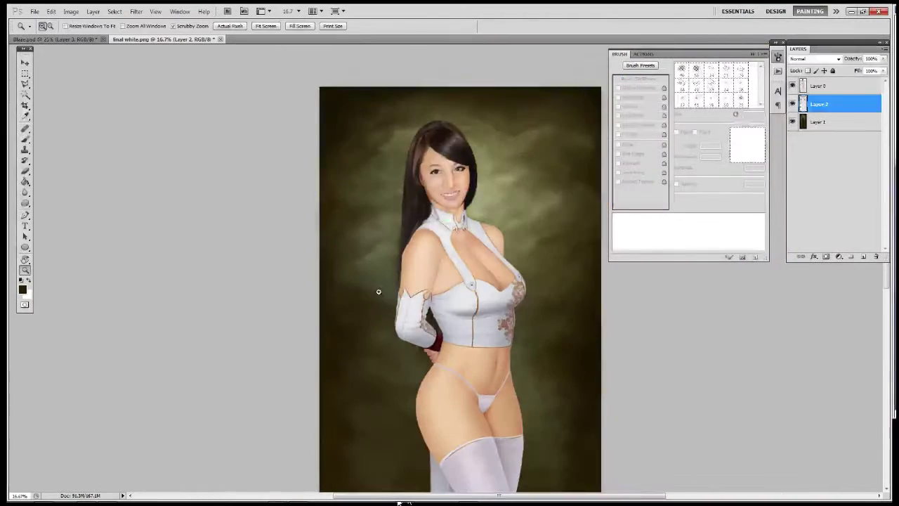
key("z")
left_click(378, 291, "alt")
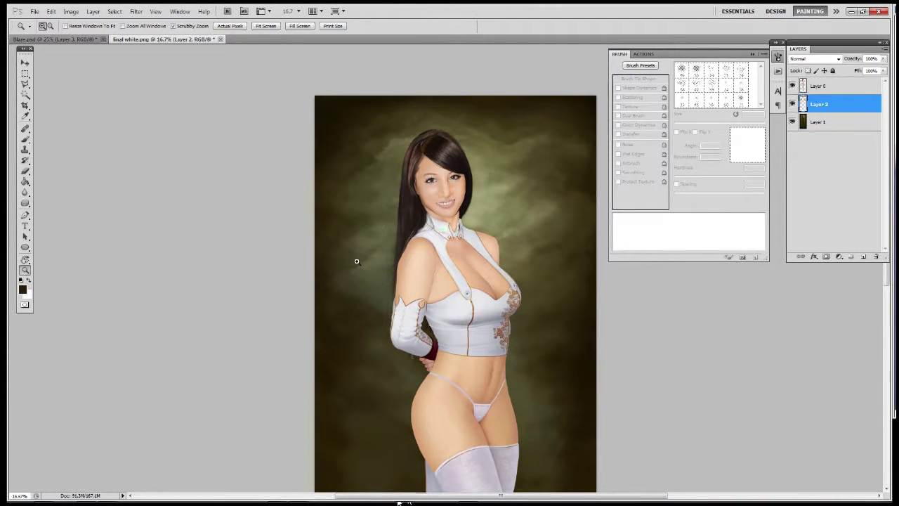
Choose a new foreground colour and paint faint clouds left of the gloved arm and hip with the 175 px brush.
scroll(487, 319, "down", 5)
left_click(22, 289)
left_click(591, 353)
left_click(488, 361)
key("Return")
key("b")
scroll(422, 253, "up", 3)
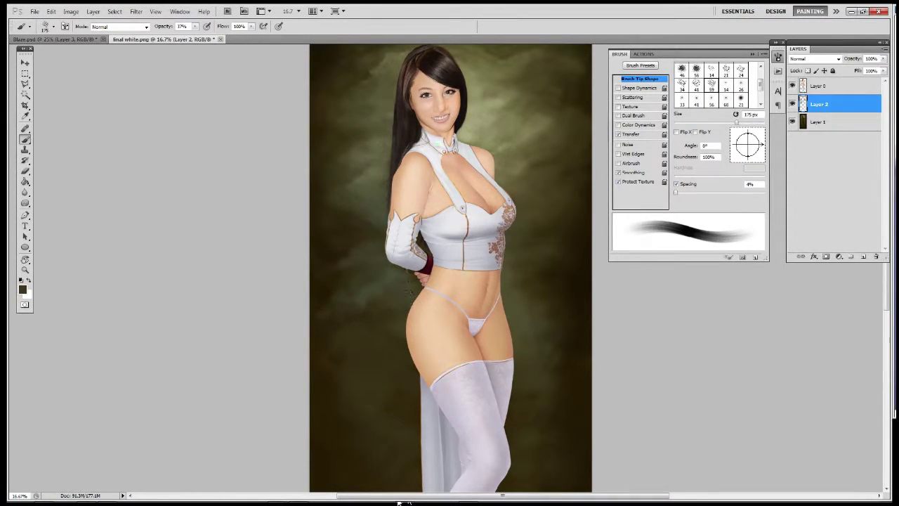
left_click_drag(365, 249, 331, 245)
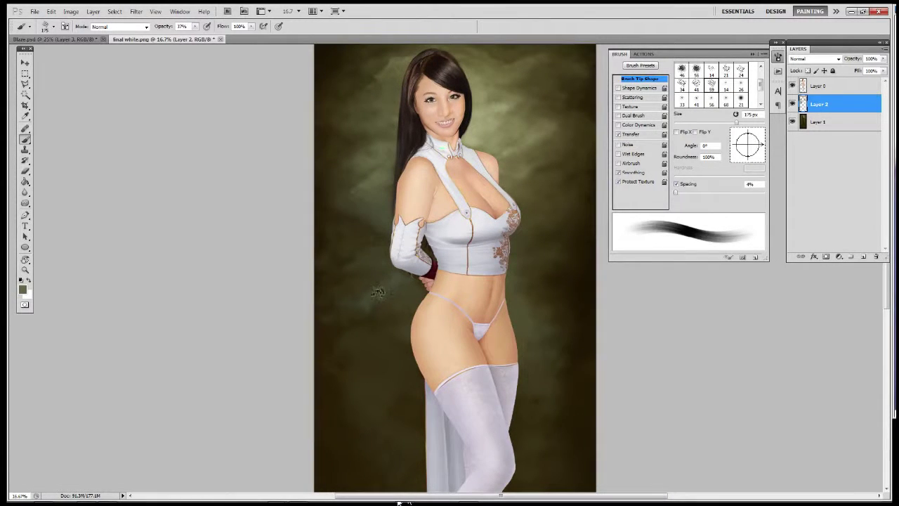
left_click_drag(380, 292, 367, 308)
left_click_drag(365, 262, 360, 244)
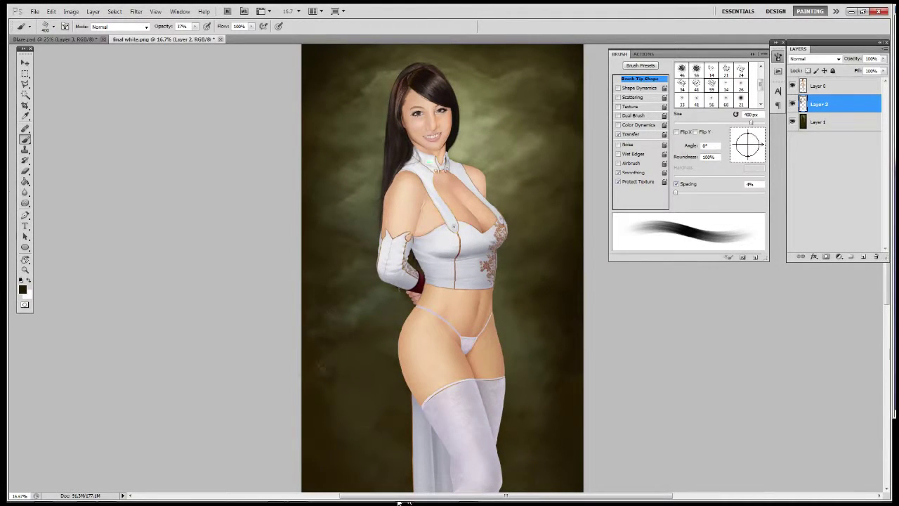
Sample nearby background tones and blend the clouds beside the head with the 400 px brush at 17% opacity.
scroll(398, 503, "right", 2)
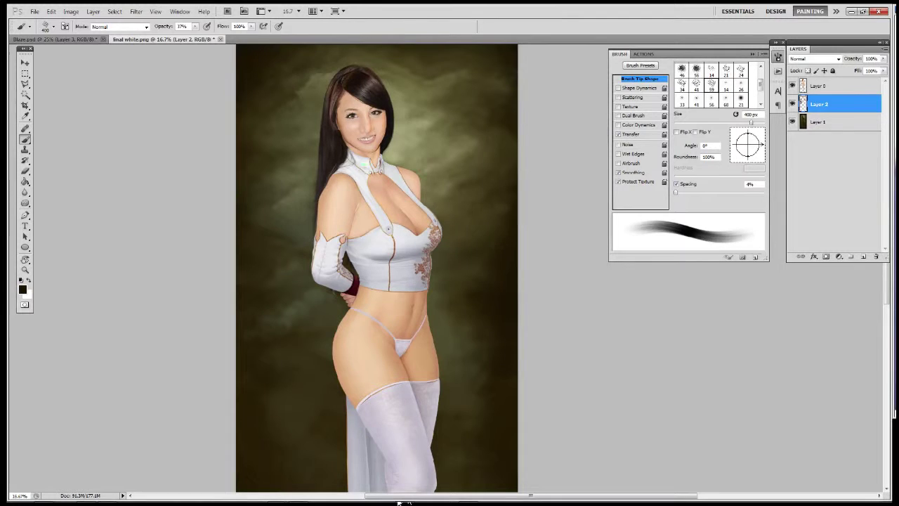
scroll(399, 503, "left", 1)
scroll(398, 503, "down", 1)
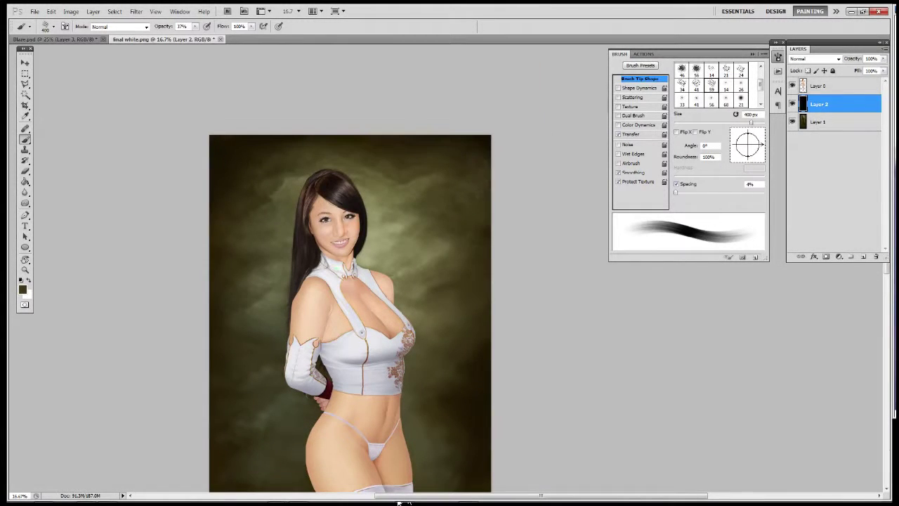
left_click(455, 196, "alt")
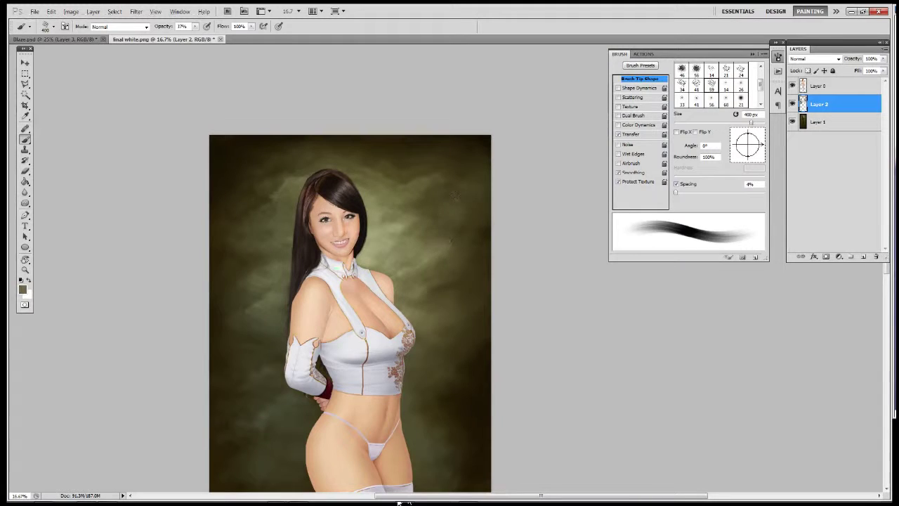
key("z")
left_click(453, 193, "alt")
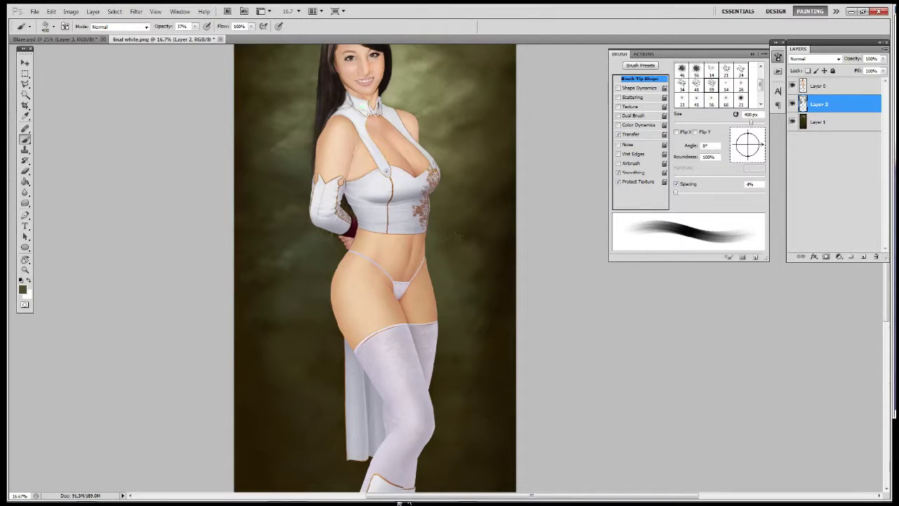
Blend dark green cloud tones around the torso, hips and legs on Layer 2 with the 400 px brush.
left_click_drag(498, 232, 470, 217)
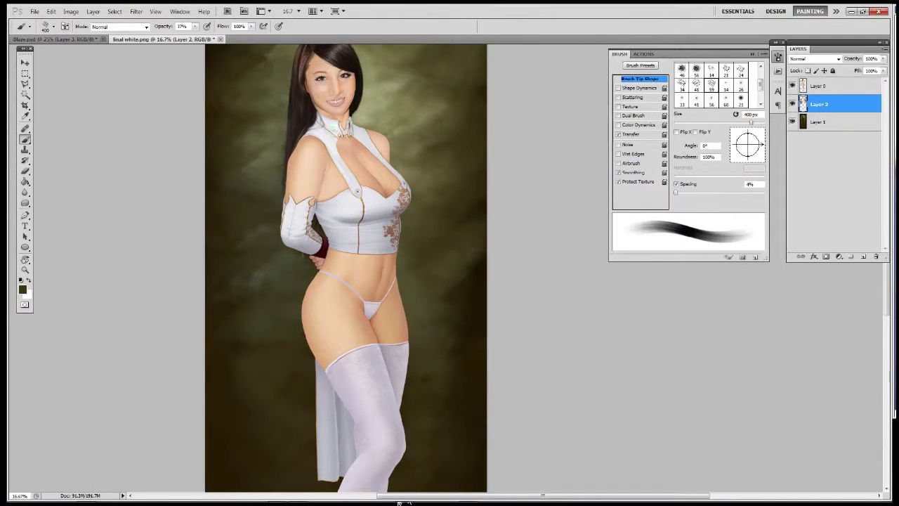
left_click_drag(438, 221, 515, 213)
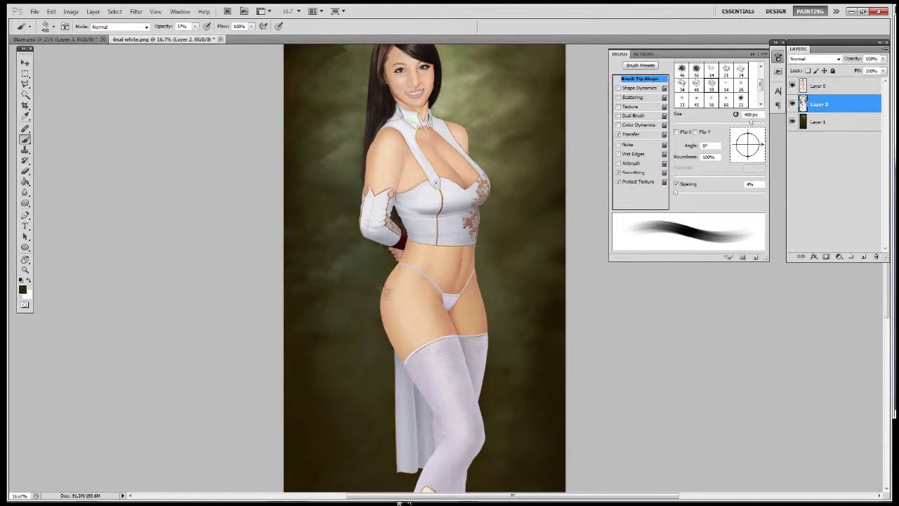
left_click_drag(441, 114, 447, 303)
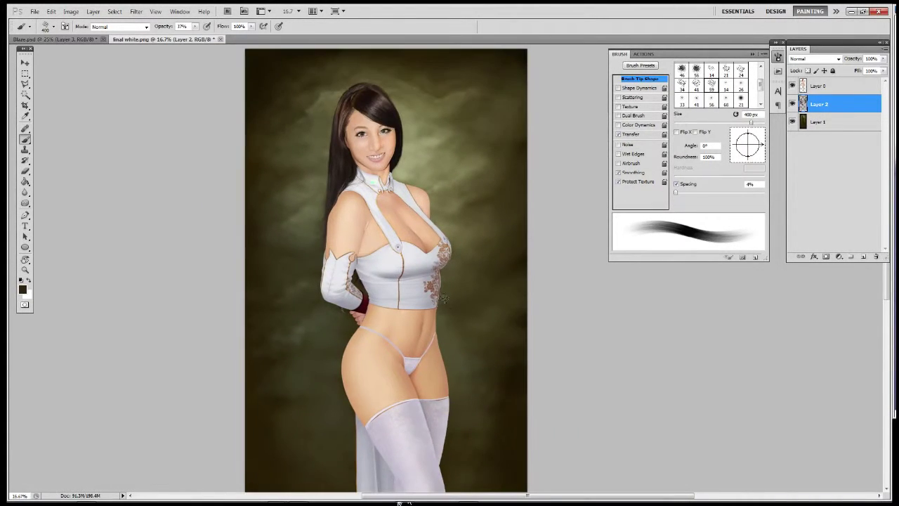
left_click_drag(516, 324, 484, 257)
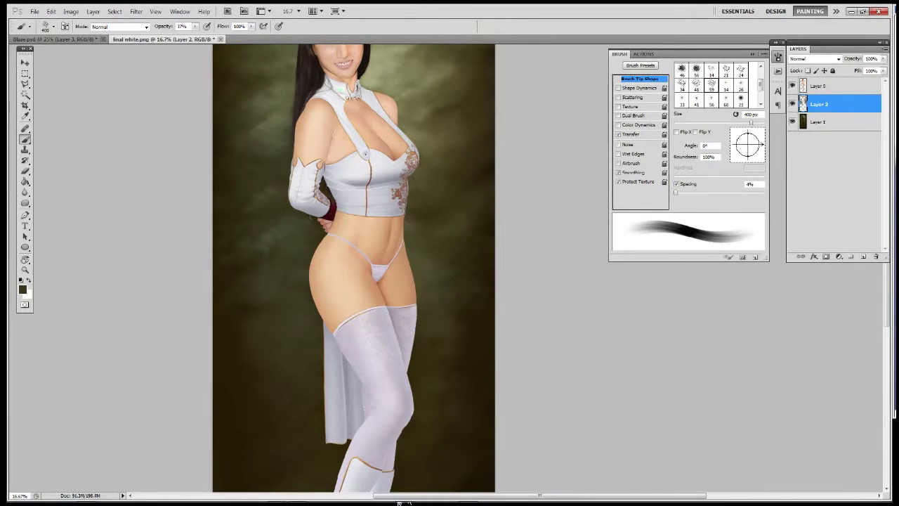
left_click_drag(449, 373, 431, 198)
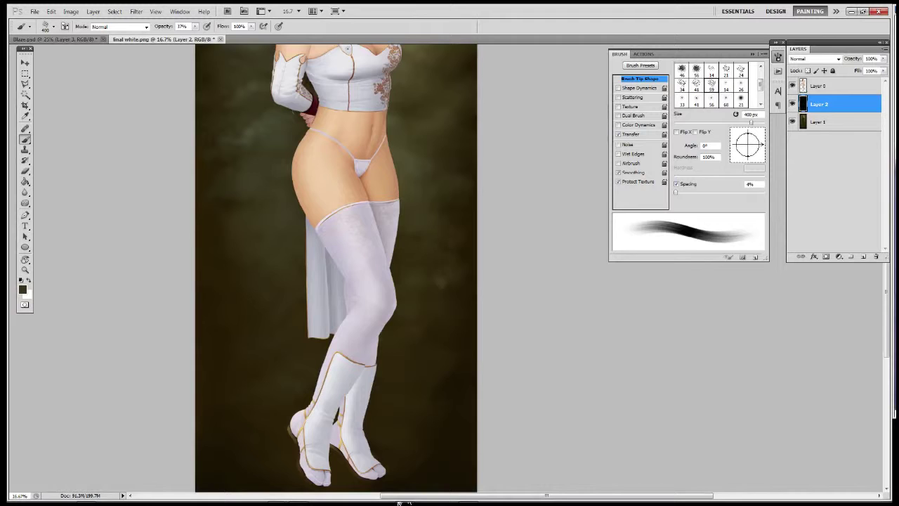
key("z")
scroll(450, 302, "up", 3)
left_click(445, 281, "alt")
key("b")
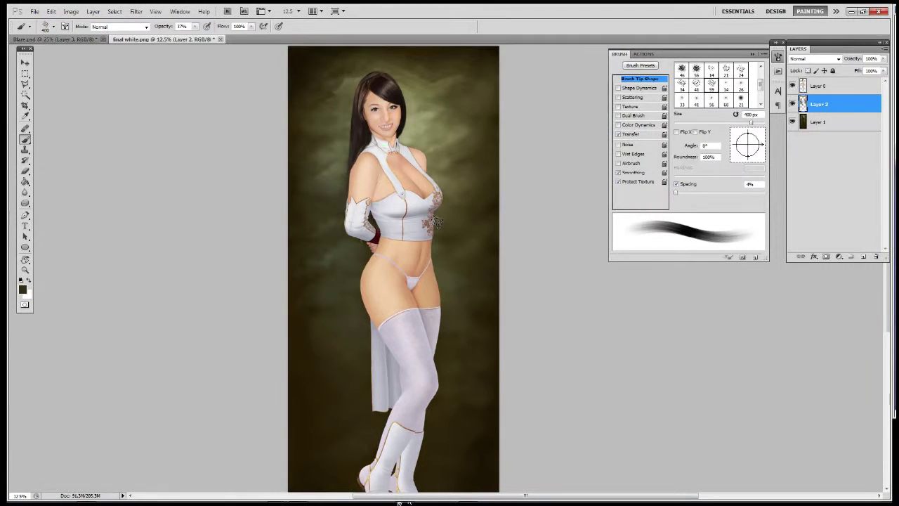
Create a new layer above Layer 2 with its blending mode set to Color Dodge.
key("ctrl+shift+n")
left_click(280, 241)
left_click(240, 332)
left_click(370, 206)
Replace the current brushes with the Round Brushes with Size set.
right_click(421, 184)
left_click(539, 191)
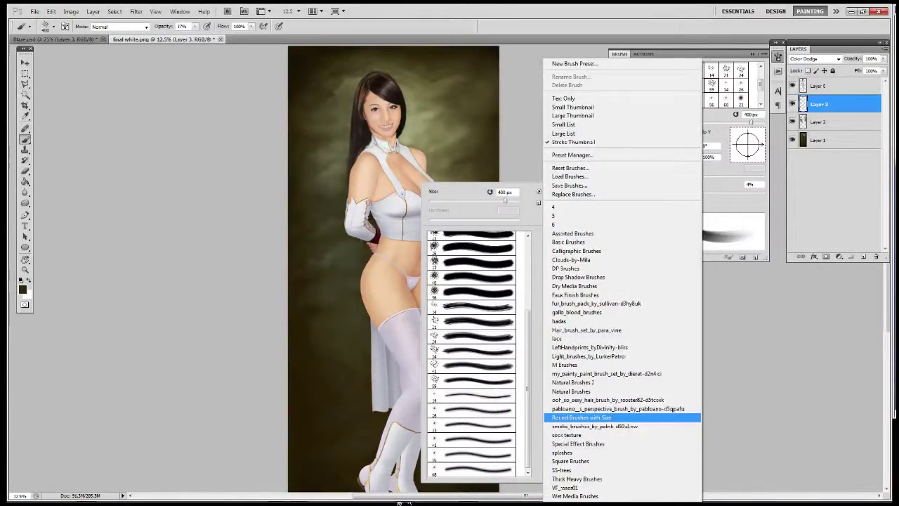
left_click(581, 417)
key("Return")
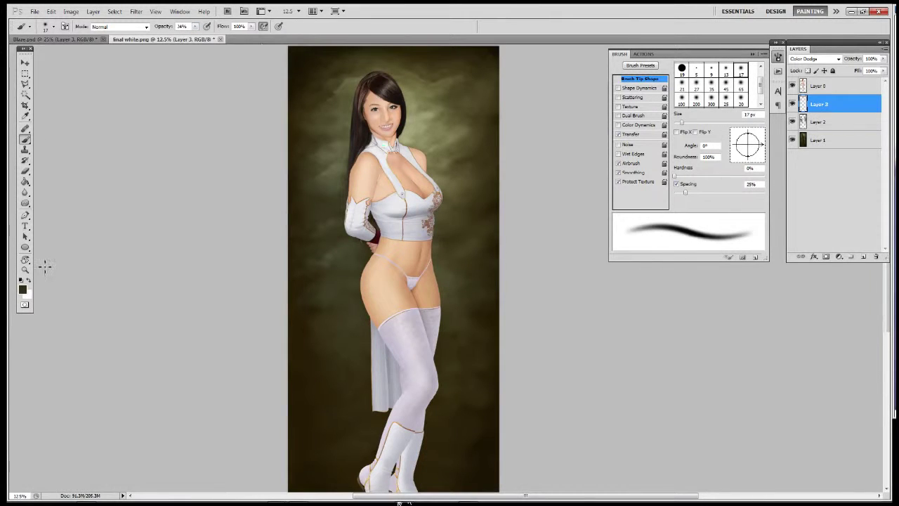
Choose a pale cream foreground colour and paint a soft glow behind the head and torso, enlarging the brush to 2000 px.
left_click(22, 280)
key("Return")
left_click_drag(682, 122, 761, 123)
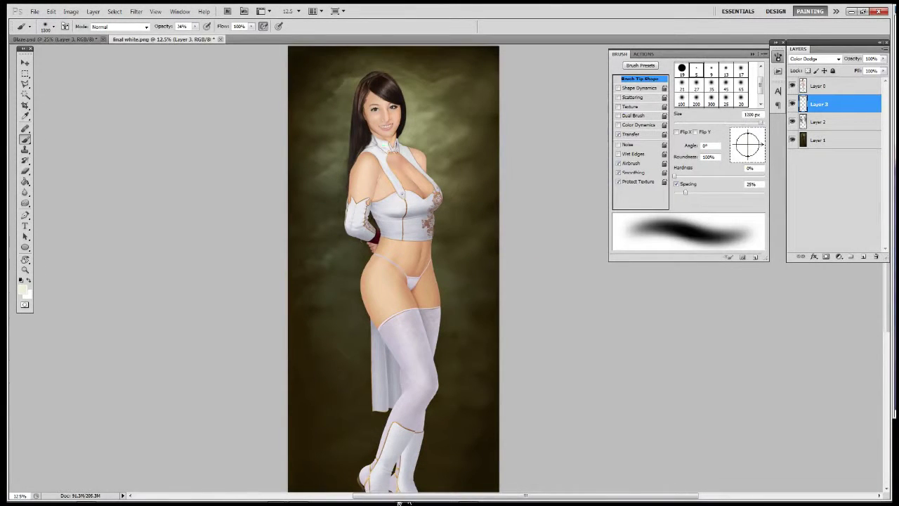
left_click_drag(394, 106, 393, 310)
mouse_move(345, 70)
left_mouse_down()
mouse_move(411, 91)
mouse_move(443, 155)
mouse_move(330, 126)
mouse_move(323, 140)
mouse_move(457, 133)
mouse_move(337, 225)
mouse_move(400, 309)
left_mouse_up()
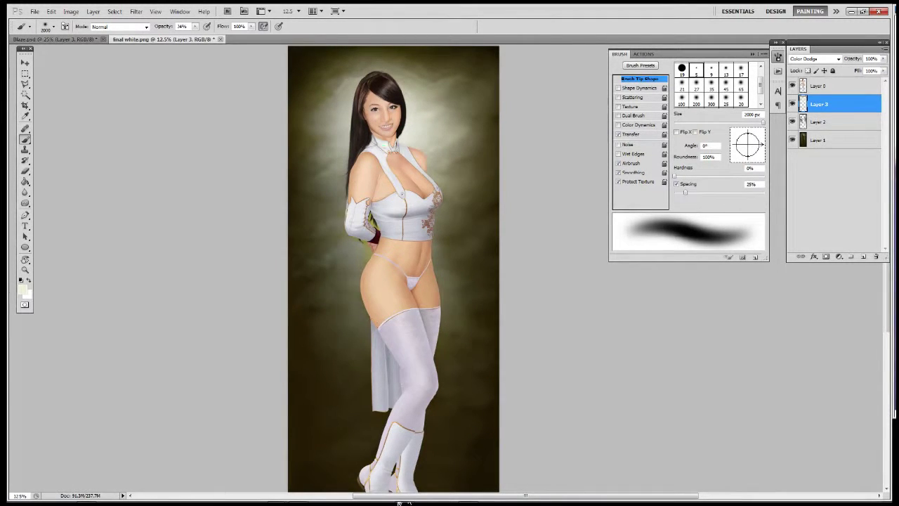
left_click_drag(463, 204, 330, 281)
Reduce the excess glow around the figure with a soft eraser at 34% opacity, enlarging it from 400 to 1400 px.
key("z")
left_click(399, 172)
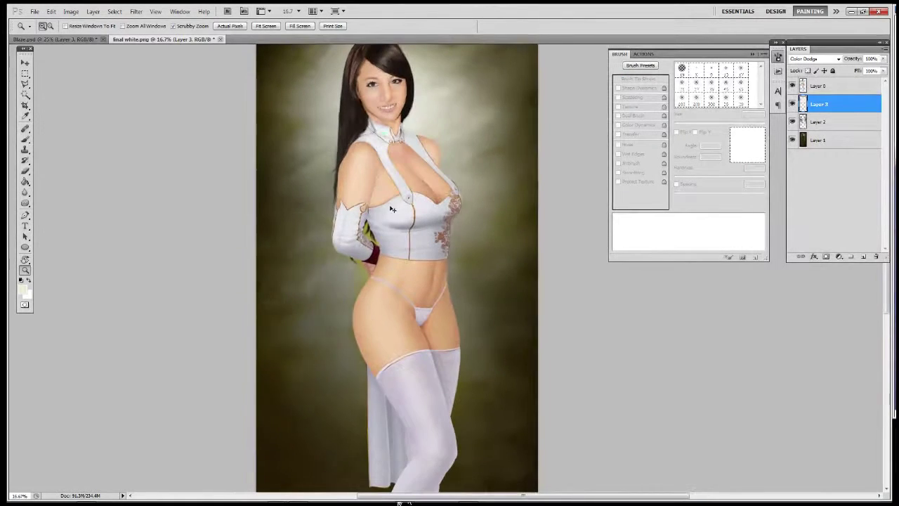
scroll(400, 172, "up", 2)
key("b")
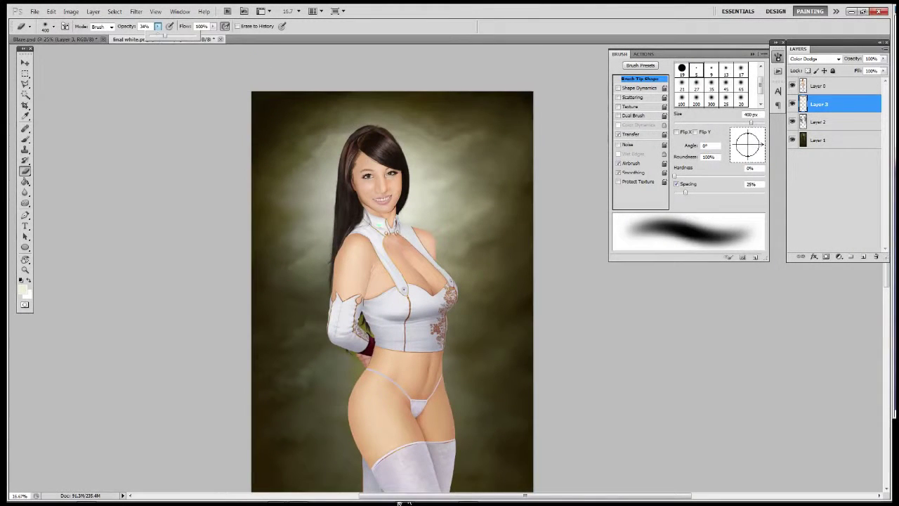
mouse_move(295, 169)
left_mouse_down()
mouse_move(341, 171)
mouse_move(444, 149)
mouse_move(443, 238)
left_mouse_up()
left_click_drag(450, 393, 467, 256)
key("ctrl+minus")
key("b")
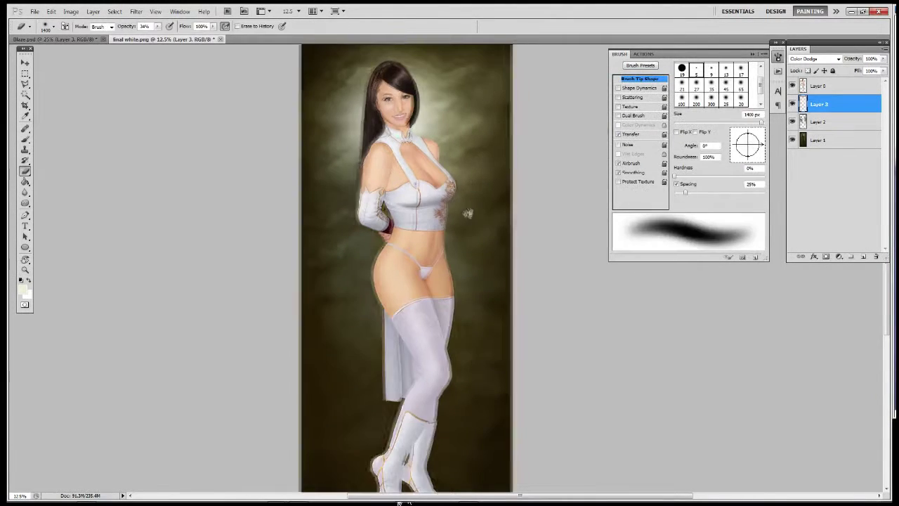
Merge the three background layers into one and add a new empty layer above the result.
left_click(818, 140, "shift")
right_click(822, 112)
left_click(823, 333)
key("ctrl+shift+alt+n")
Reload the textured natural brush set and choose its 59 px brush tip.
right_click(482, 196)
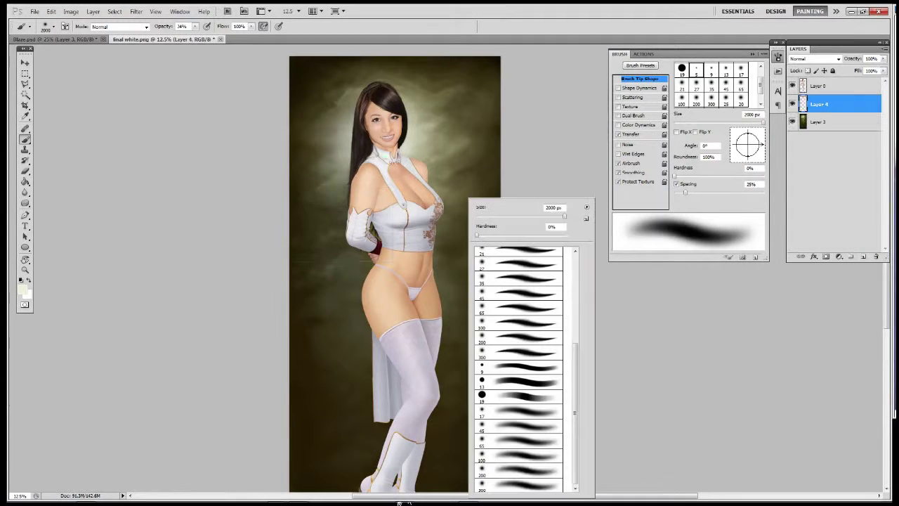
left_click(587, 206)
left_click(632, 381)
key("Return")
left_click(520, 397)
key("Return")
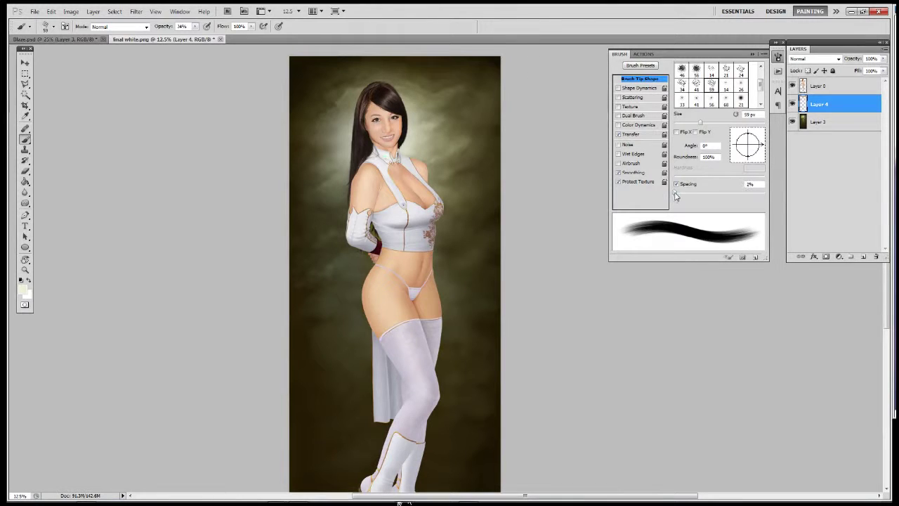
Enlarge the textured brush to 125 px, adjust its opacity, and choose a muted teal-green foreground colour.
key("ctrl+plus")
key("bracketright")
key("bracketright")
key("bracketright")
key("bracketright")
key("bracketright")
key("bracketright")
left_click(194, 26)
scroll(397, 267, "down", 1)
left_click(22, 288)
left_click_drag(590, 382, 590, 350)
left_click(676, 281)
Paint teal cloud tones beside the hips and thighs on Layer 4, enlarging the brush to 250 px.
key("1")
key("3")
key("3")
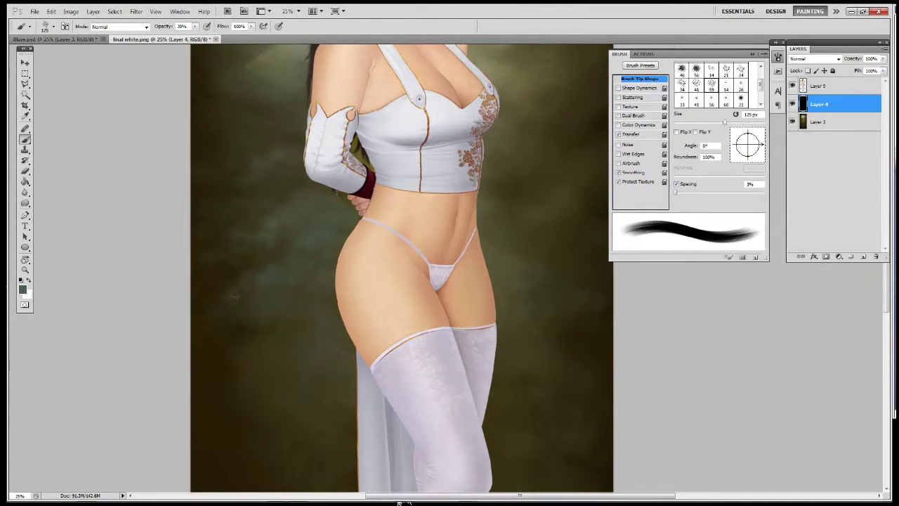
key("ctrl+minus")
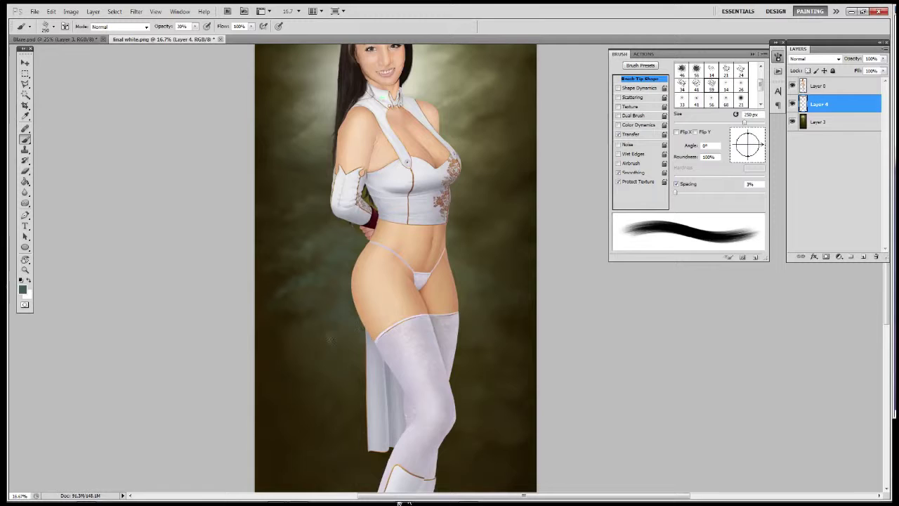
scroll(380, 270, "right", 2)
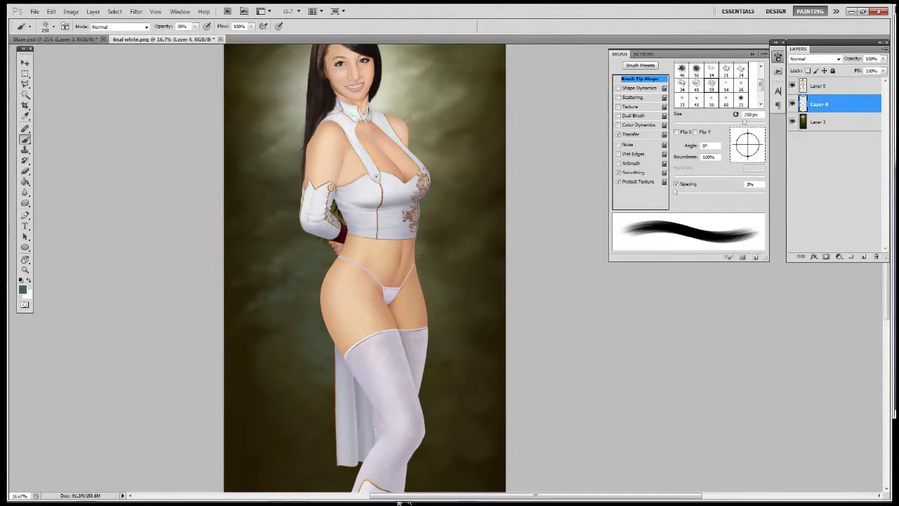
scroll(465, 301, "down", 3)
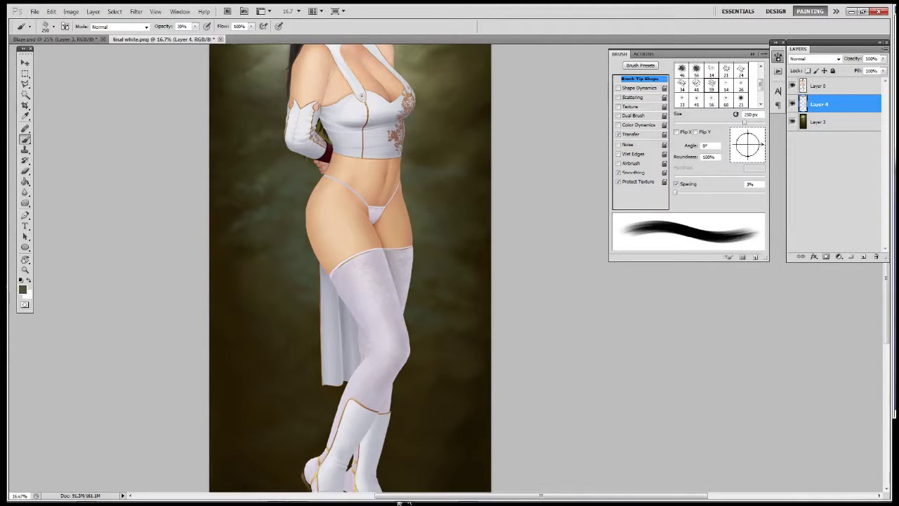
scroll(356, 267, "up", 3)
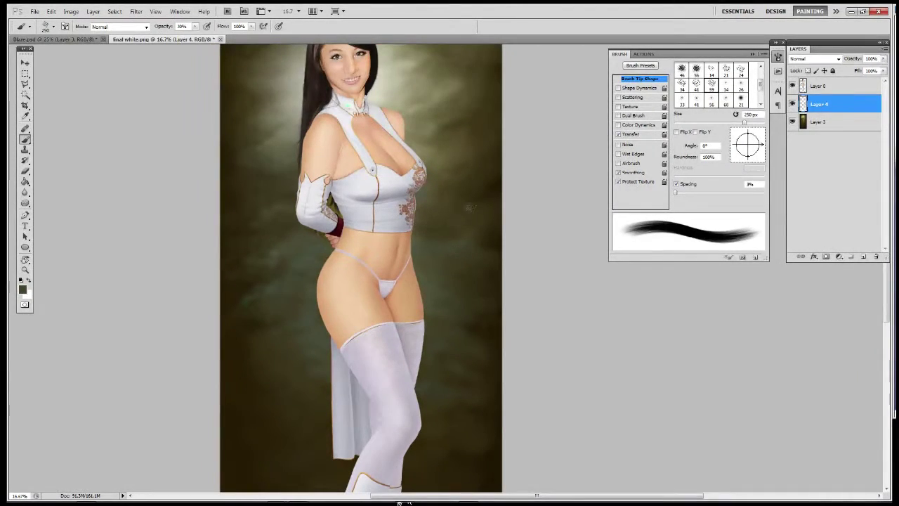
Blend sampled dark green tones around the hips and legs with a brush up to 400 px, and soften them with the eraser.
left_click(496, 170, "alt")
scroll(460, 307, "down", 3)
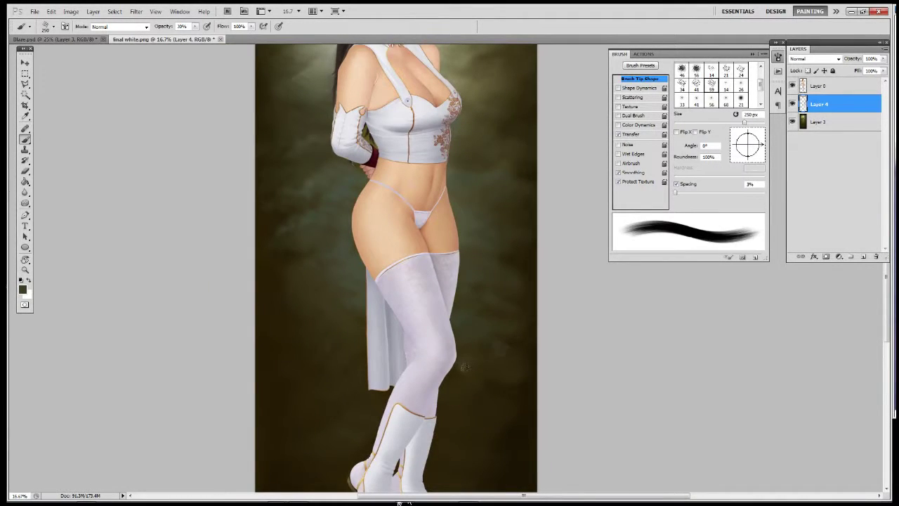
key("bracketright")
key("bracketright")
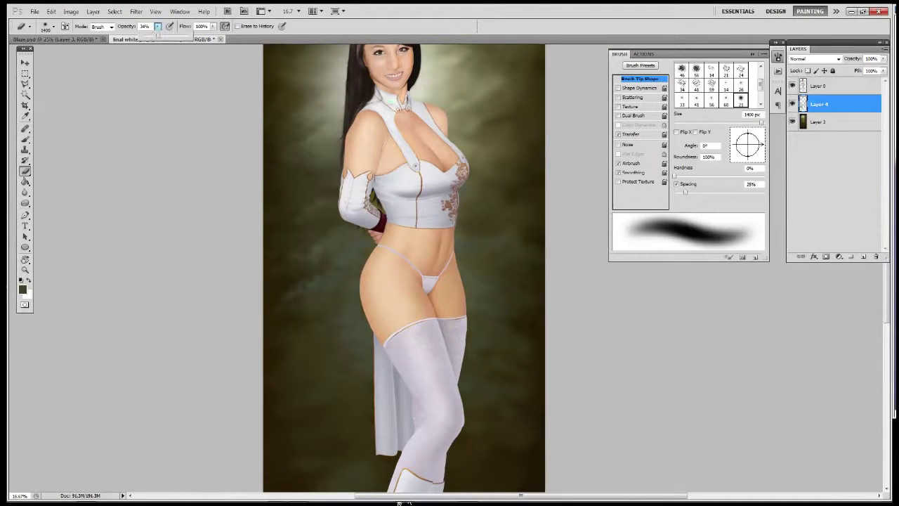
key("bracketleft")
key("bracketleft")
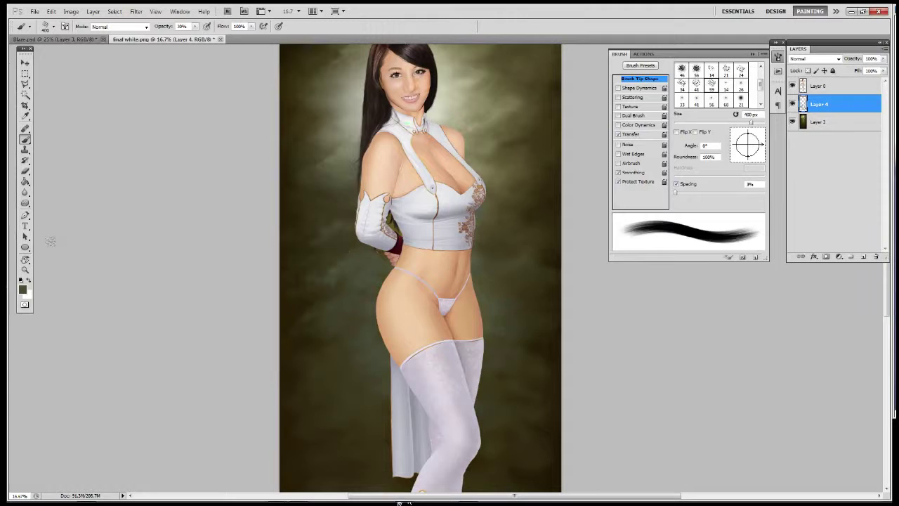
Add a new layer above Layer 4 and set up a 50 px brush with a lighter grey-green foreground colour.
left_click(22, 289)
left_click_drag(592, 383, 592, 361)
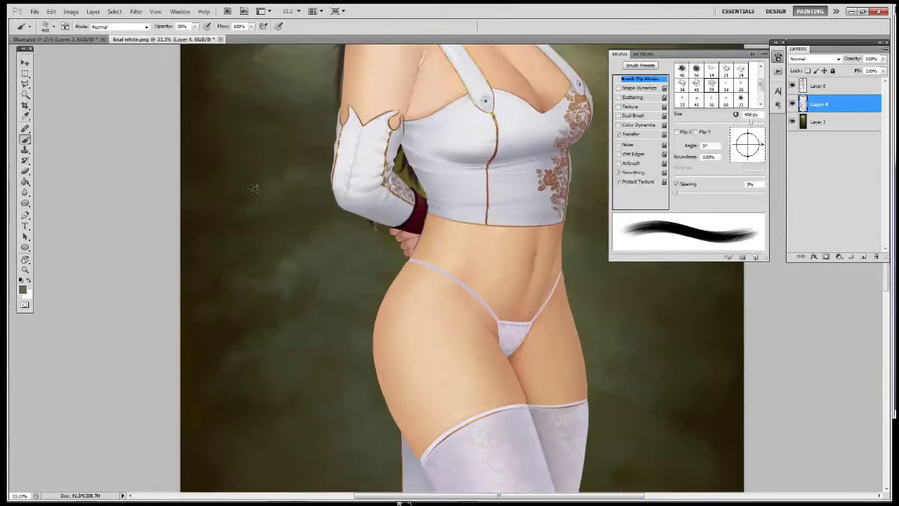
key("ctrl+shift+alt+n")
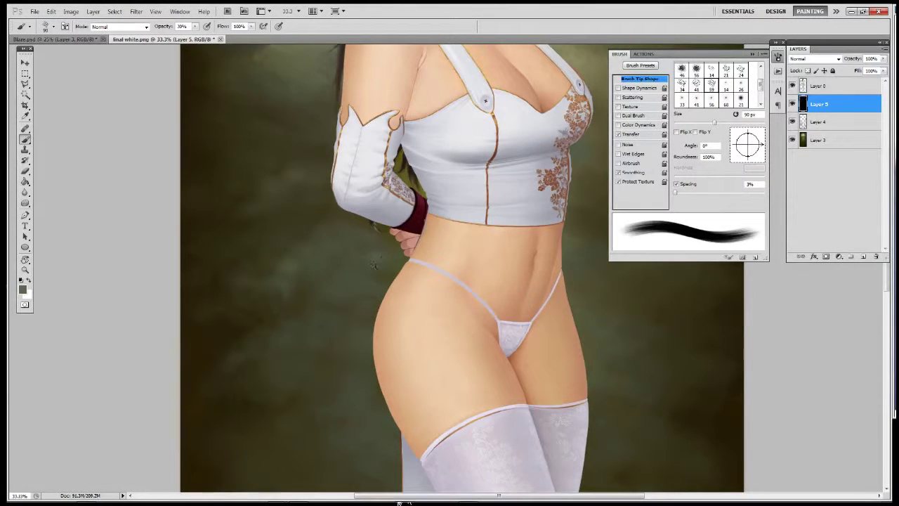
key("ctrl+plus")
key("bracketleft")
key("bracketleft")
key("bracketleft")
key("bracketleft")
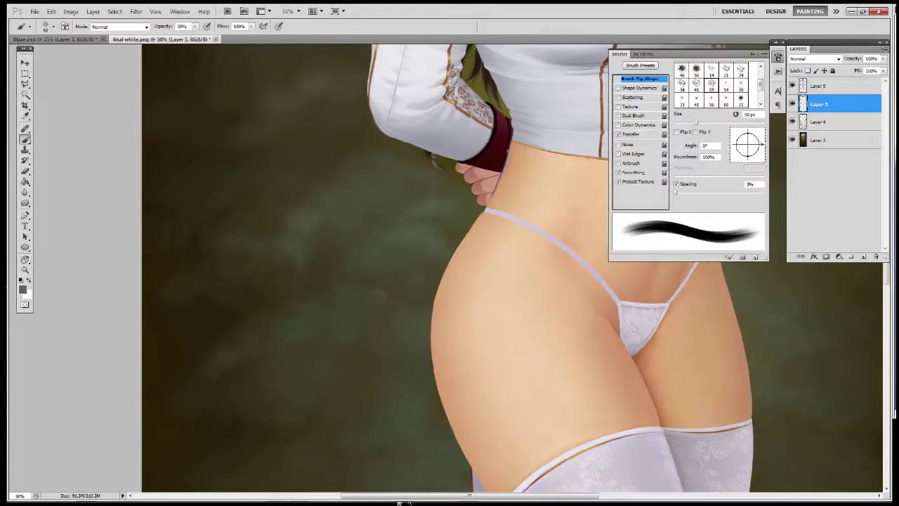
Paint thin light cloud streaks left of the hip and below the gloved arm with the 50 px brush.
left_click_drag(346, 296, 305, 307)
left_click_drag(248, 340, 212, 399)
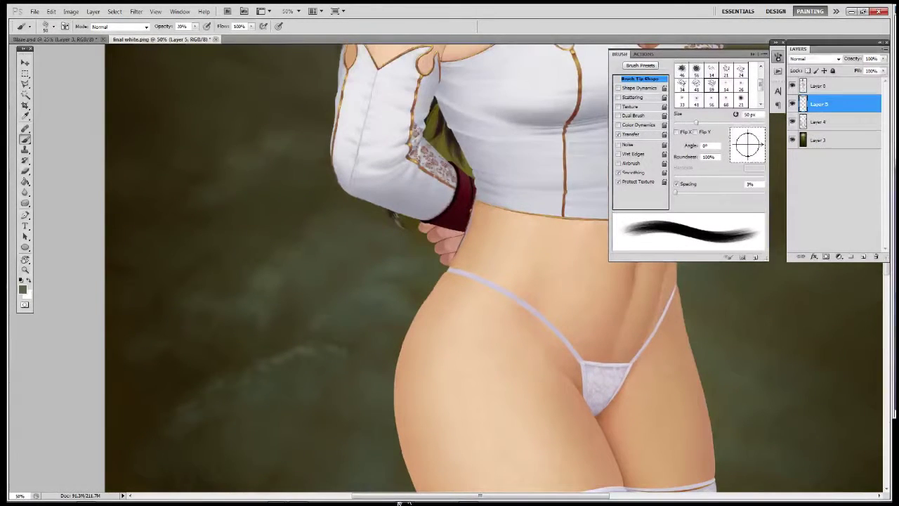
left_click_drag(360, 229, 367, 134)
Enlarge the brush to 125 px and soften the cloud streaks left of the hip on Layer 5.
key("bracketright")
key("bracketright")
key("bracketright")
key("bracketright")
key("bracketright")
key("bracketright")
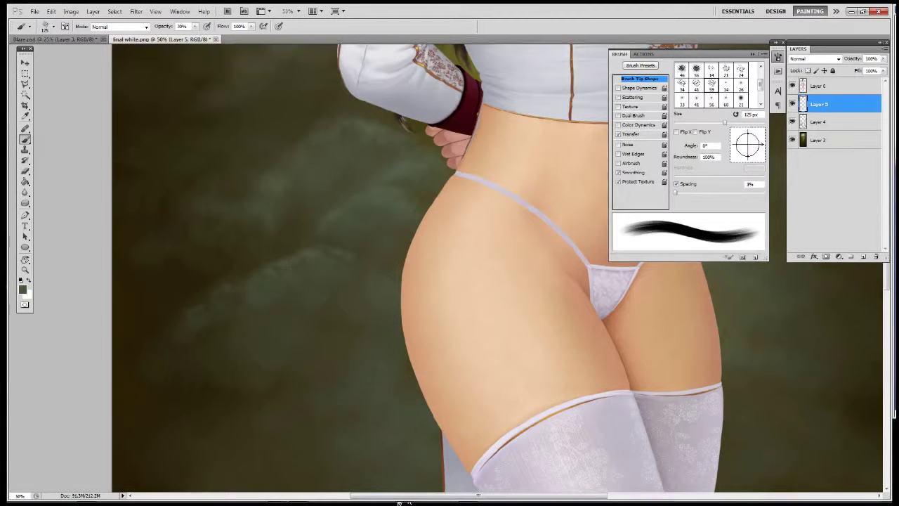
left_click_drag(365, 232, 372, 264)
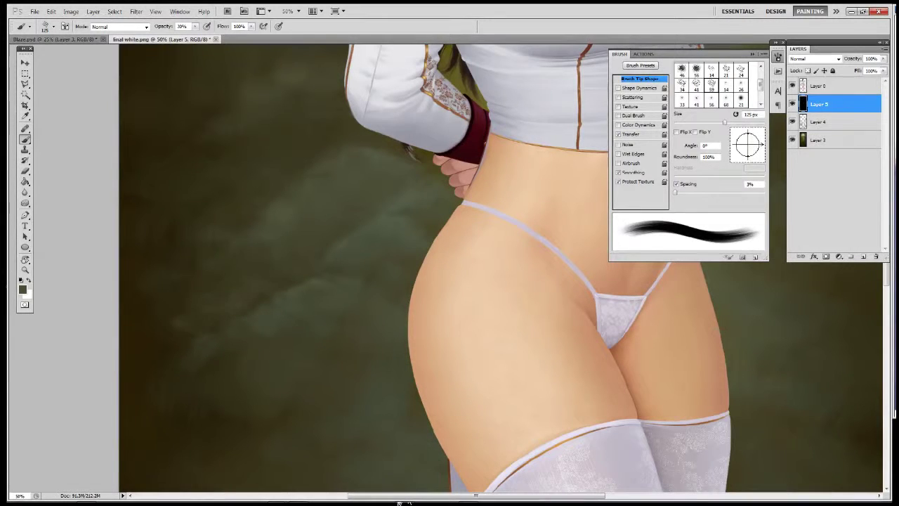
key("e")
key("ctrl+minus")
key("ctrl+minus")
key("ctrl+minus")
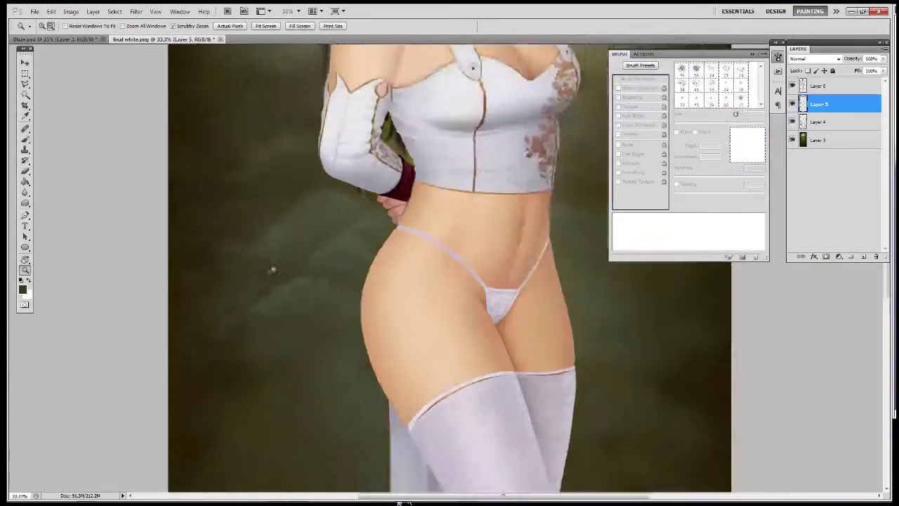
key("ctrl+plus")
key("z")
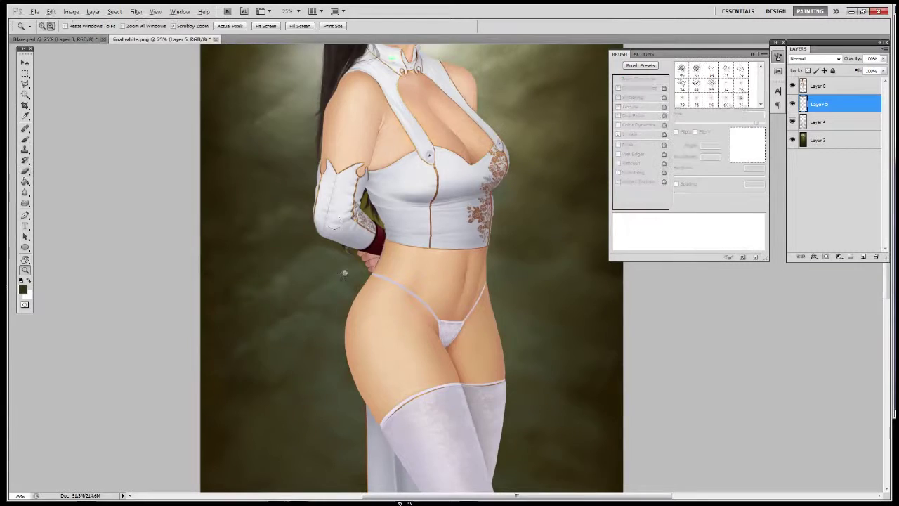
Paint soft cloud detail on Layer 5 to the right of the waist and hips with the 125 px brush.
left_click(356, 278, "alt")
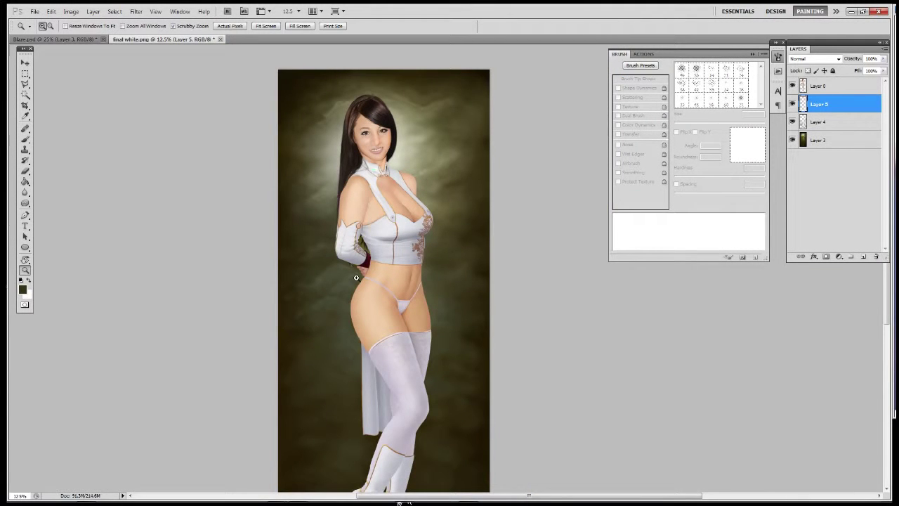
key("ctrl+plus")
key("ctrl+plus")
key("ctrl+plus")
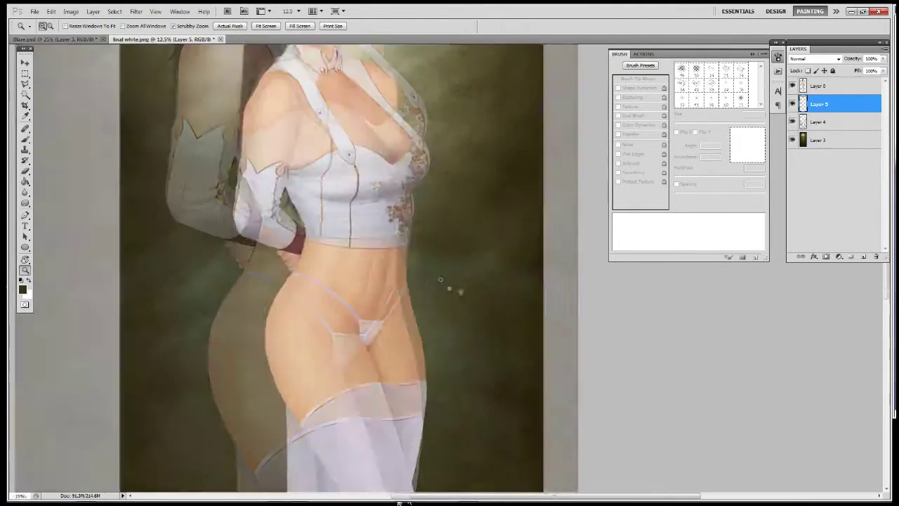
key("b")
mouse_move(470, 257)
left_mouse_down()
mouse_move(498, 279)
mouse_move(491, 290)
mouse_move(509, 306)
left_mouse_up()
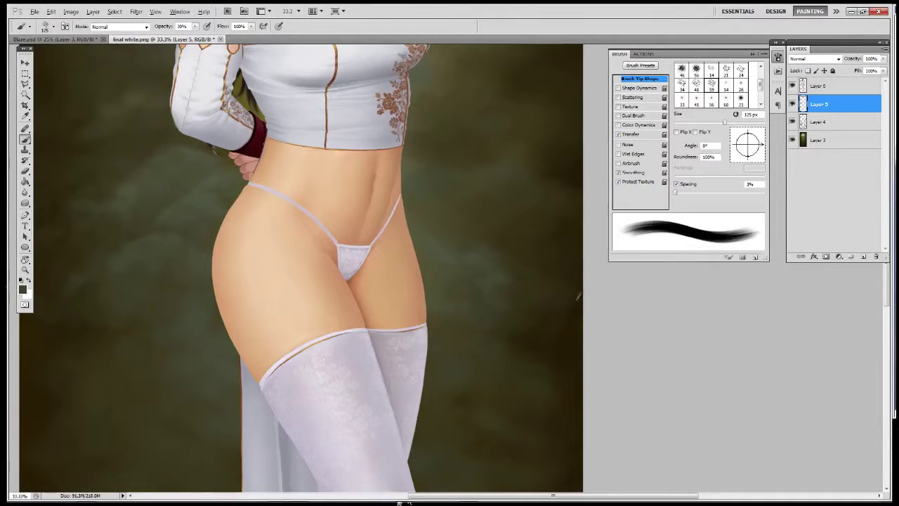
left_click_drag(535, 265, 564, 264)
left_click_drag(430, 162, 414, 281)
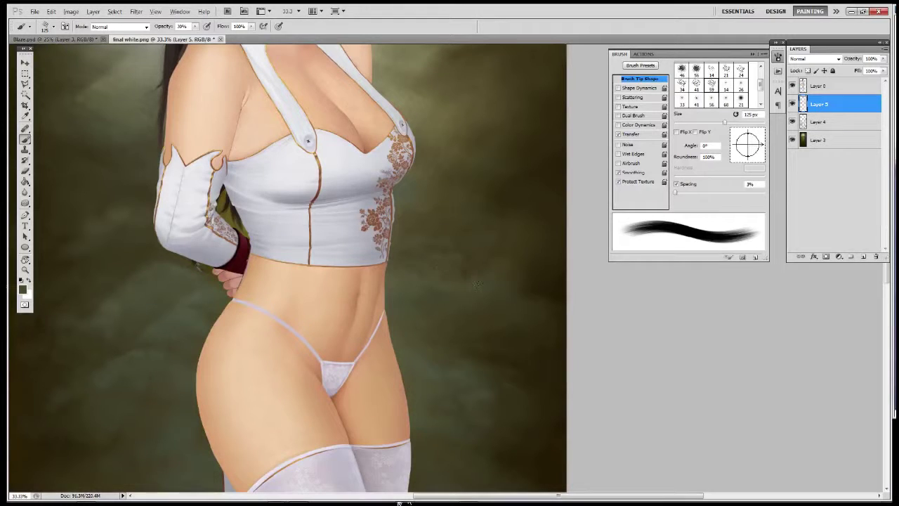
Enlarge the brush to 250 px, lower its opacity to 17%, and blend the clouds right of the hips and thighs.
scroll(437, 258, "down", 2)
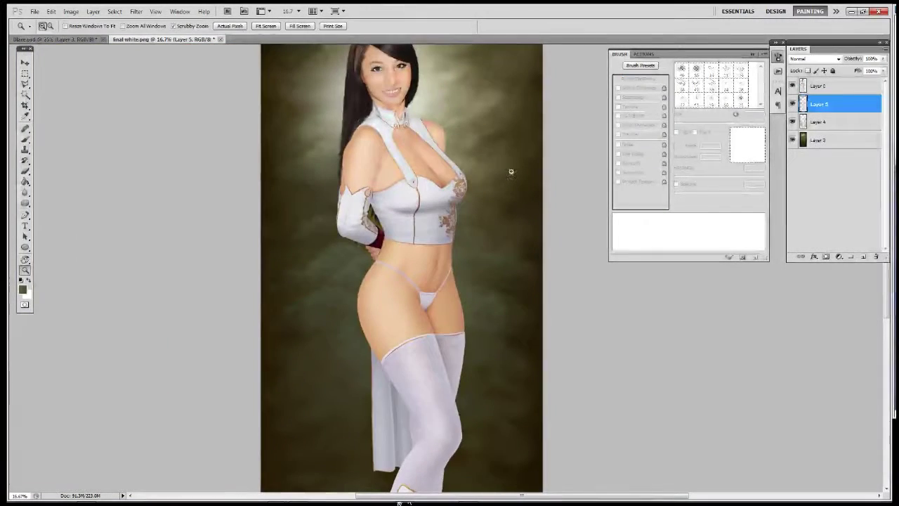
scroll(522, 285, "down", 3)
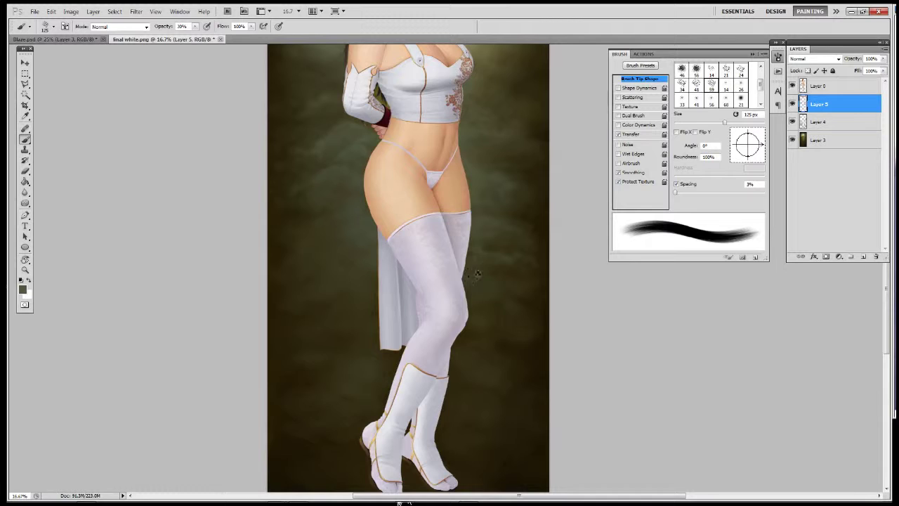
left_click_drag(512, 221, 488, 253)
key("bracketright")
key("bracketright")
key("bracketright")
key("bracketright")
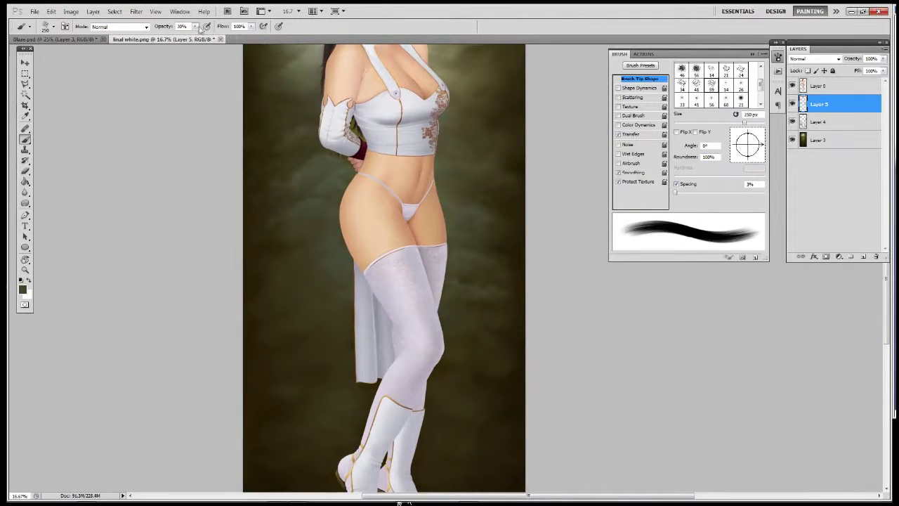
key("1")
key("7")
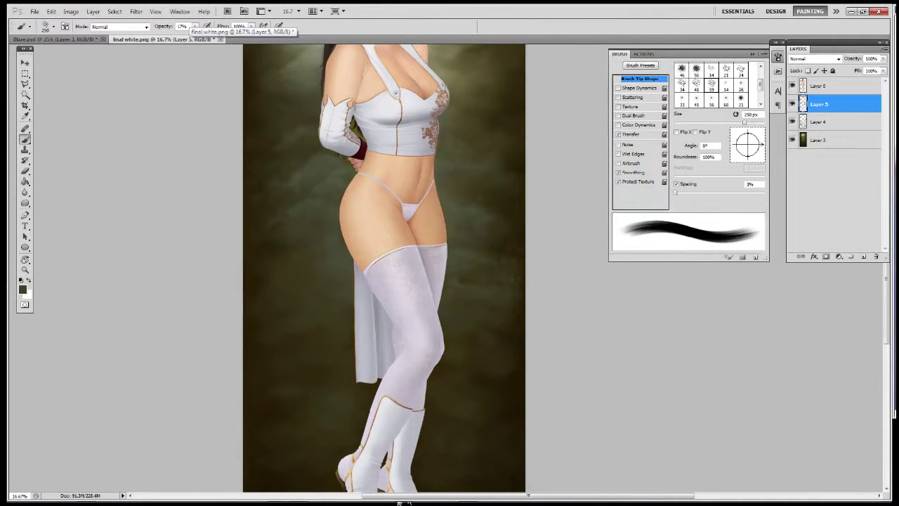
left_click_drag(453, 178, 512, 220)
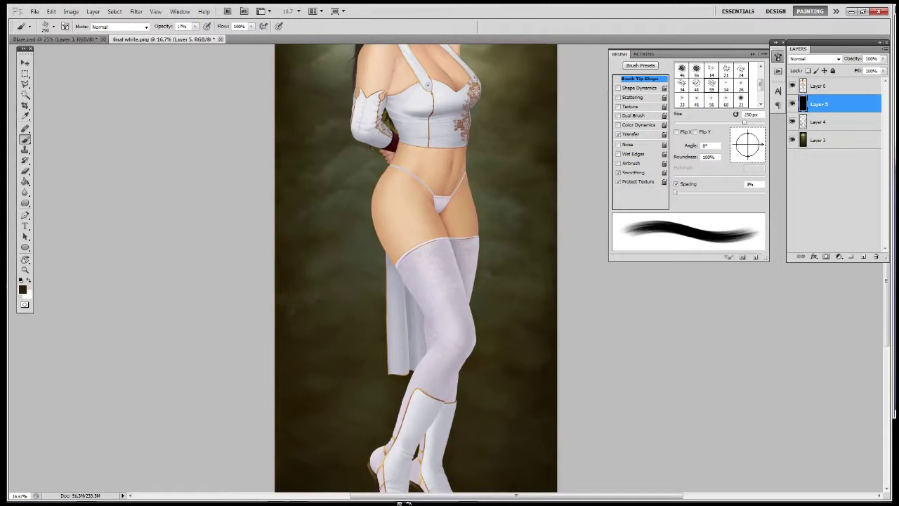
Blend dark cloud tones around the stockings and boots on Layer 5 with the 250 px brush.
key("z")
key("ctrl+minus")
key("ctrl+minus")
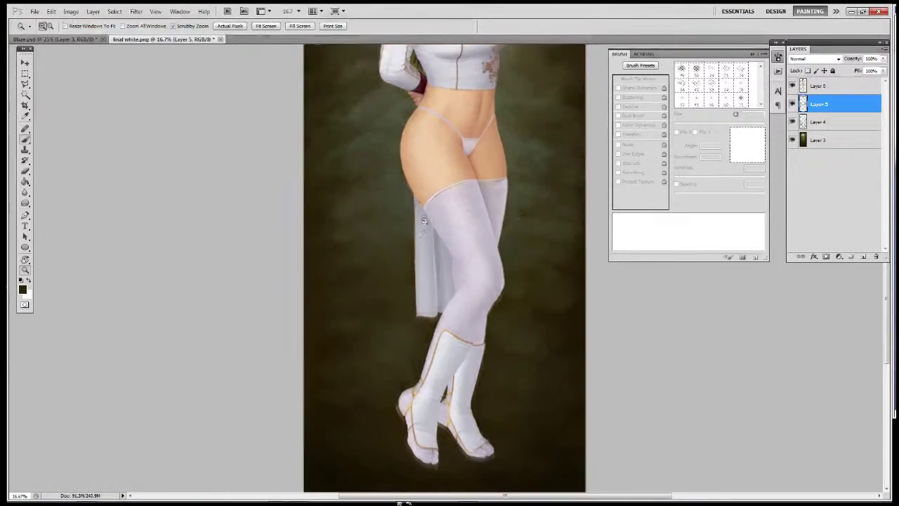
key("b")
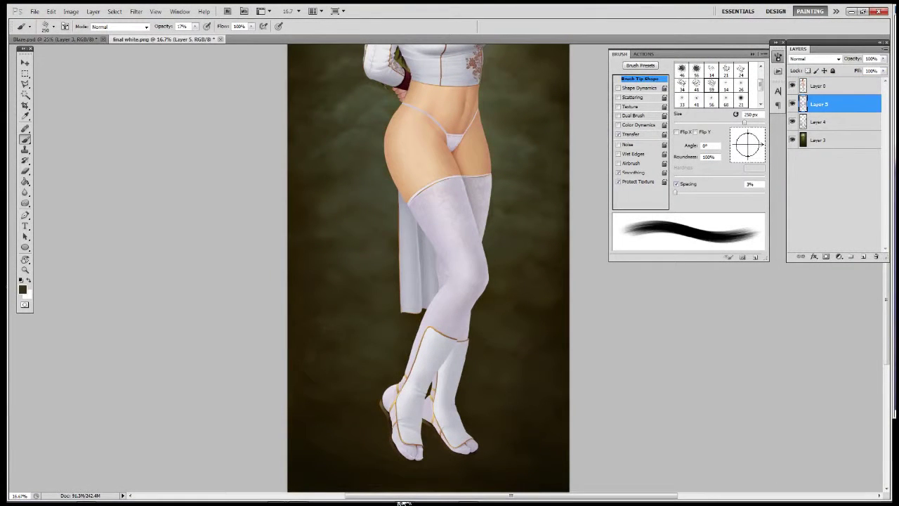
Enlarge the brush to 1000 px and add a new layer in Multiply mode above Layer 5.
key("ctrl+minus")
key("ctrl+minus")
key("bracketright")
key("bracketright")
key("bracketright")
key("bracketright")
key("bracketright")
key("bracketright")
key("bracketright")
key("bracketright")
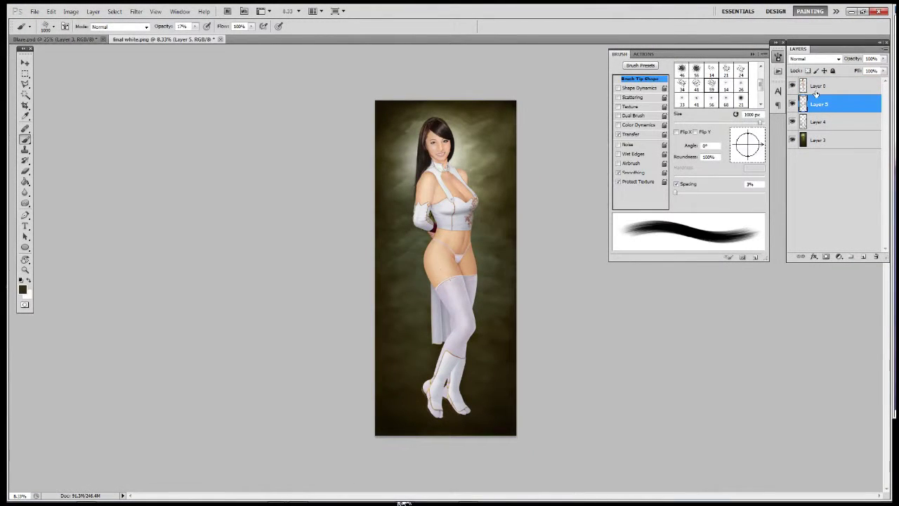
key("ctrl+shift+n")
key("shift+alt+m")
key("Return")
Replace the loaded brush presets, choose the soft round 17 px airbrush, and set the brush opacity to 12%.
right_click(432, 200)
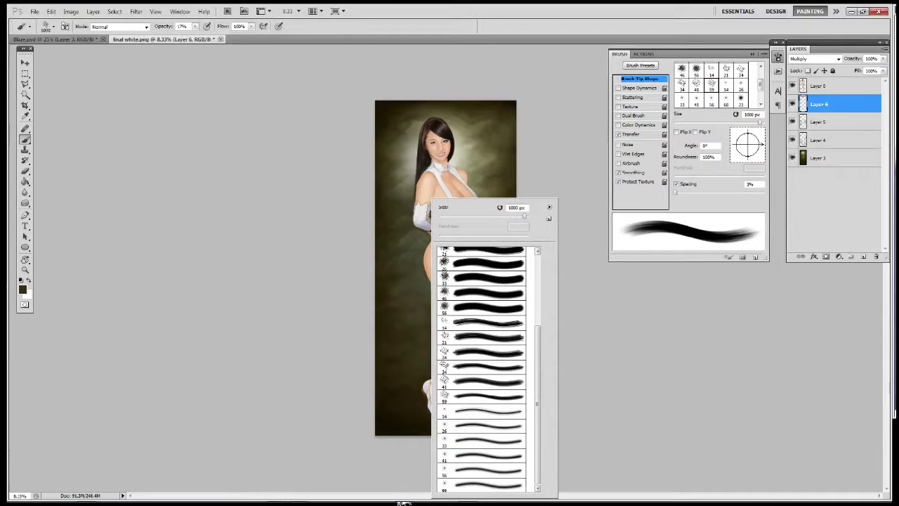
left_click(549, 207)
left_click(581, 461)
key("Return")
key("Return")
key("1")
key("2")
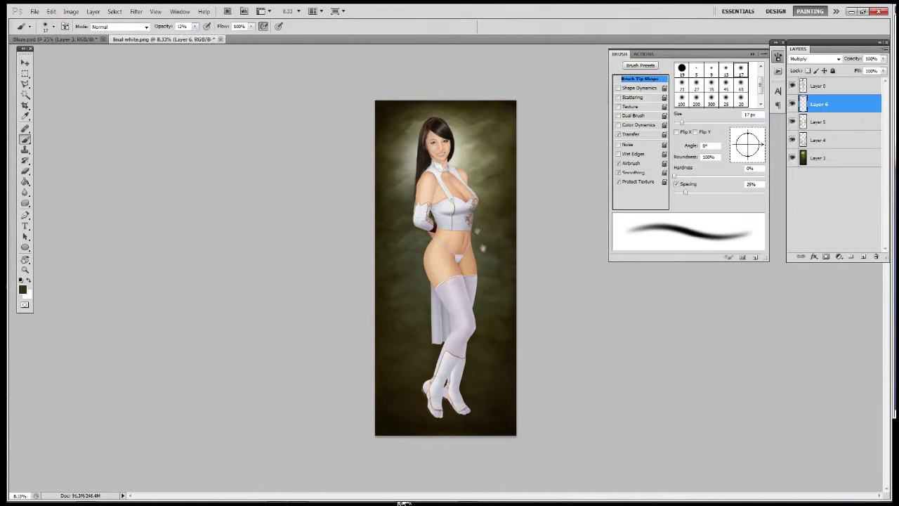
Enlarge the soft brush to 1900 px and darken the lower background on Layer 6 with a sampled near-black green.
key("bracketright")
key("bracketright")
key("bracketright")
key("bracketright")
key("bracketright")
key("bracketright")
key("bracketright")
key("bracketright")
left_click(509, 394, "alt")
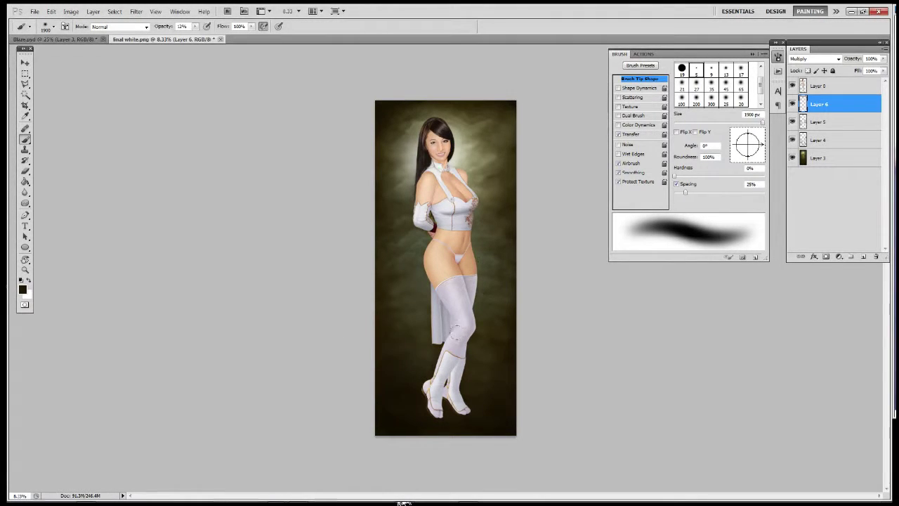
mouse_move(404, 503)
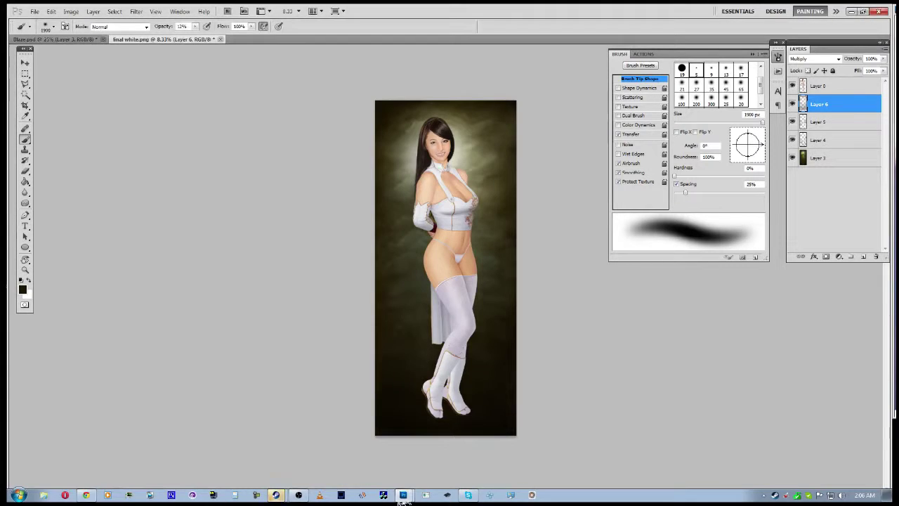
left_click(852, 12)
left_click(403, 495)
Examine the darkened background around the figure from the head down to the boots.
key("z")
mouse_move(494, 282)
left_mouse_down()
mouse_move(553, 253)
mouse_move(500, 262)
mouse_move(496, 255)
left_mouse_up()
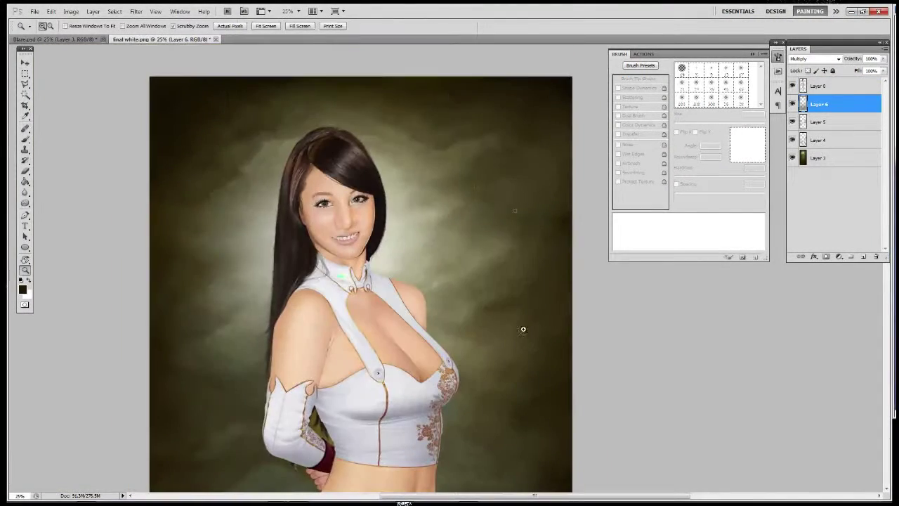
key("ctrl+plus")
key("b")
scroll(496, 281, "down", 5)
scroll(495, 291, "up", 5)
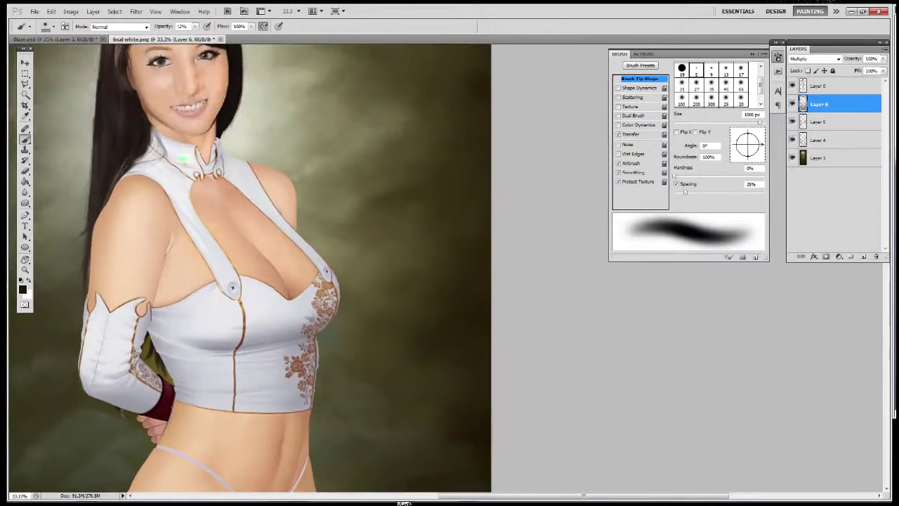
scroll(496, 291, "left", 3)
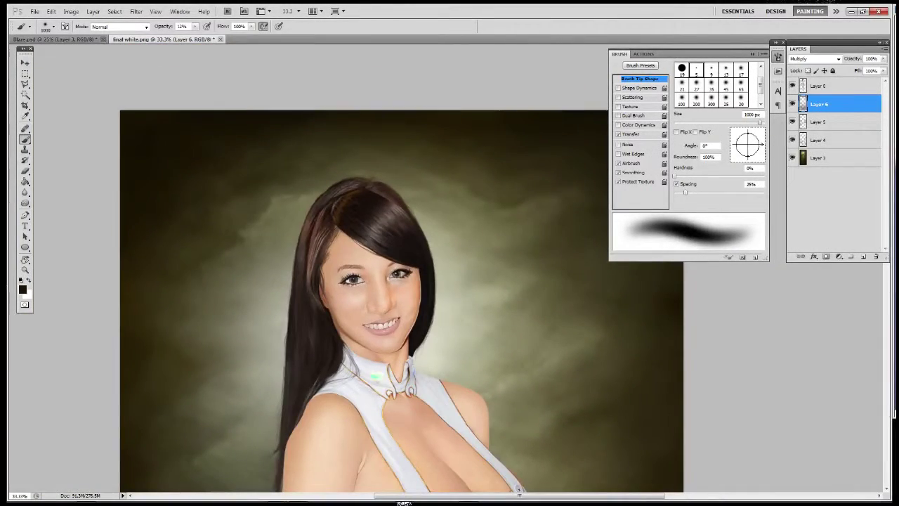
scroll(242, 175, "down", 4)
scroll(242, 175, "down", 10)
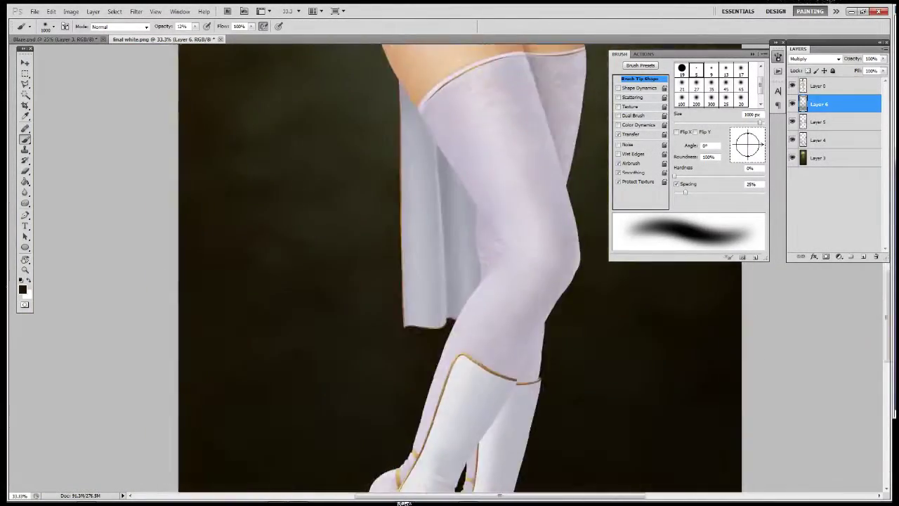
scroll(242, 175, "right", 2)
key("z")
left_click(429, 283, "alt")
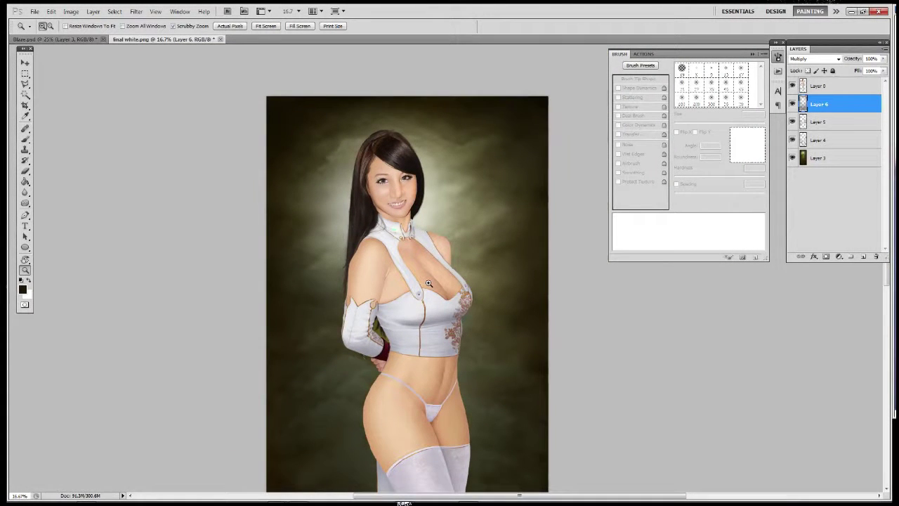
Make the figure's Layer 0 active and close the Blaze.psd document.
left_click(818, 85)
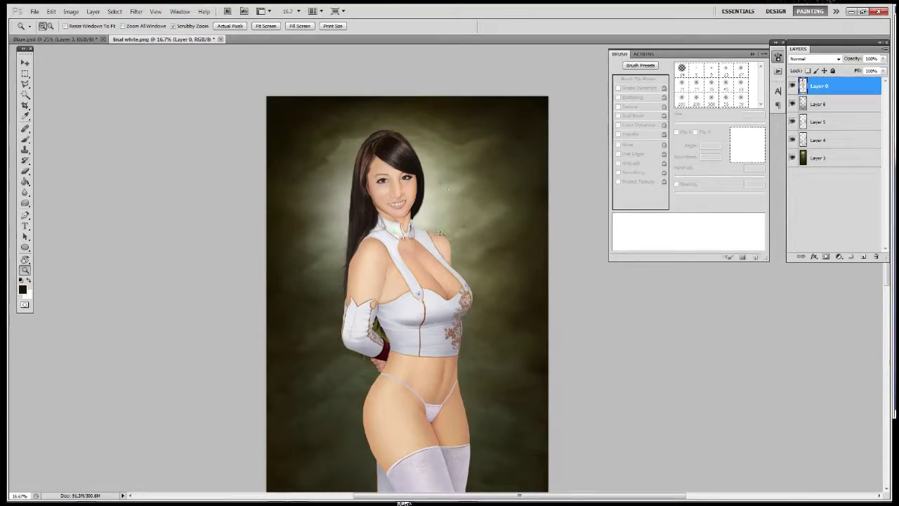
left_click(432, 235)
left_click(71, 11)
key("Escape")
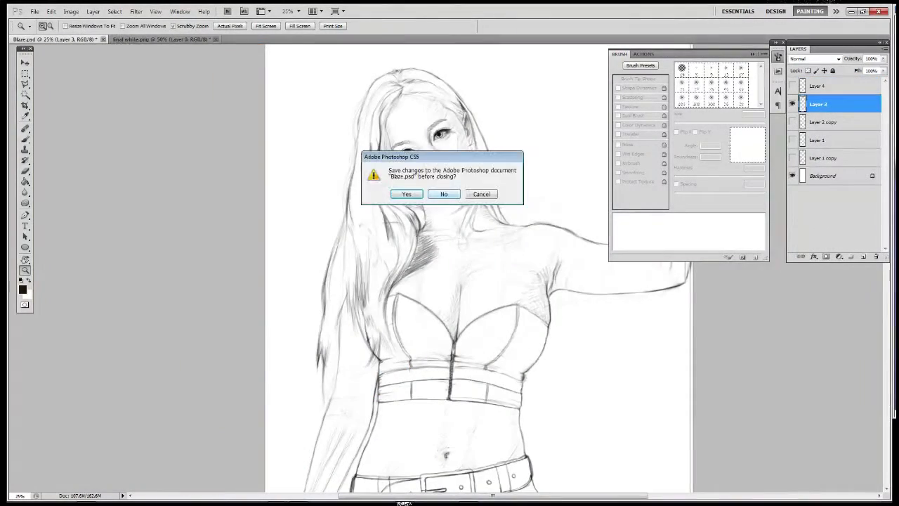
left_click(422, 195)
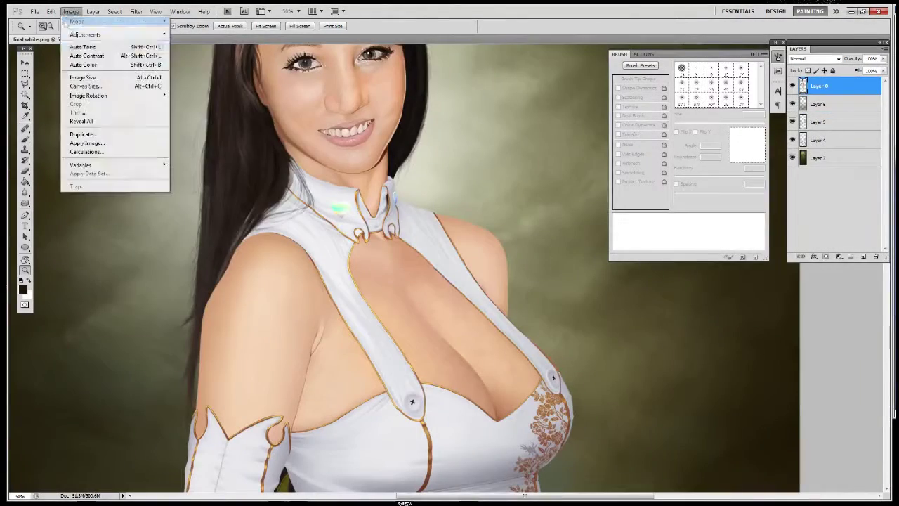
mouse_move(99, 31)
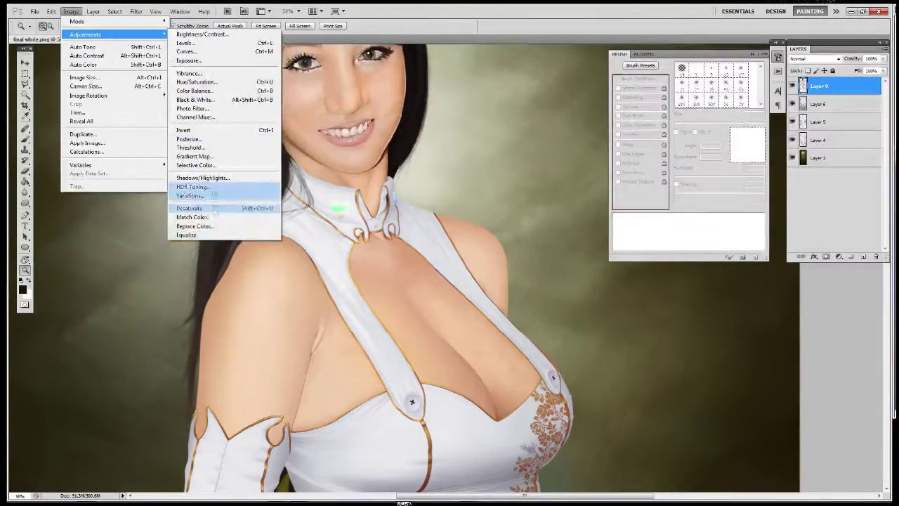
left_click(204, 233)
left_click(339, 206, "shift")
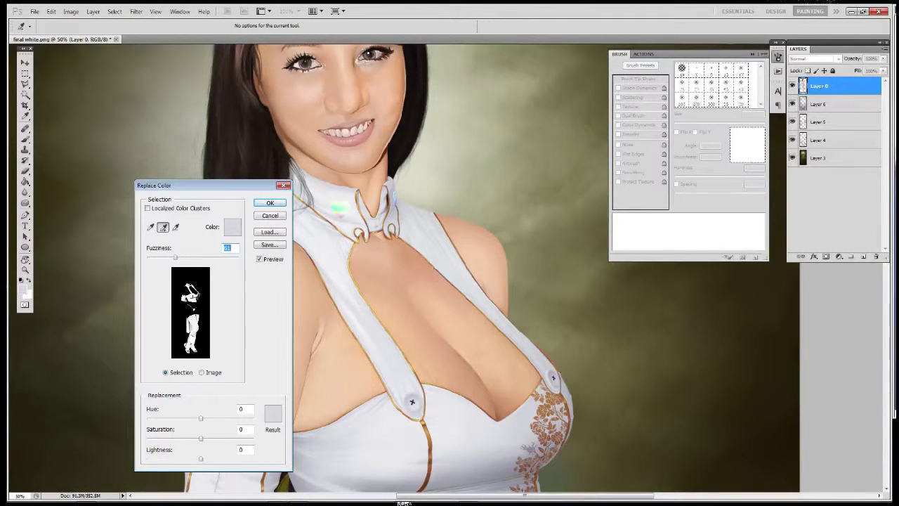
key("Tab")
type("113")
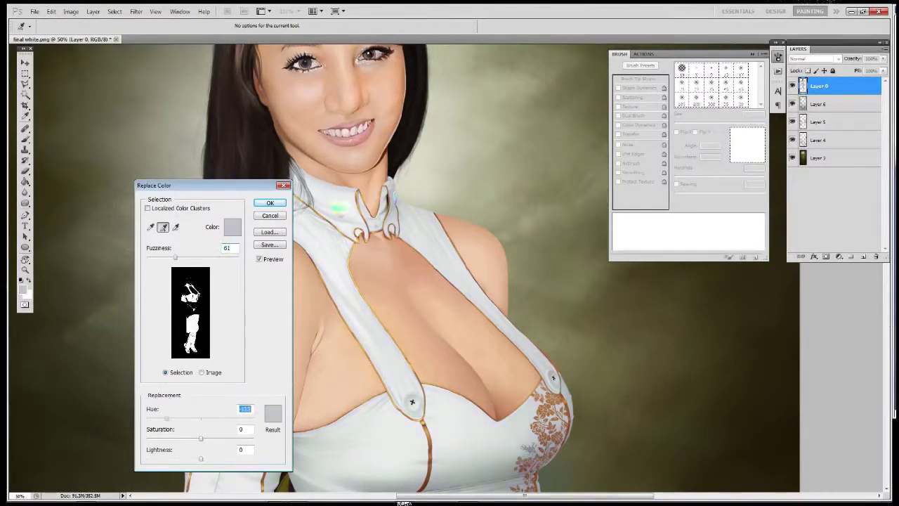
key("Tab")
type("35")
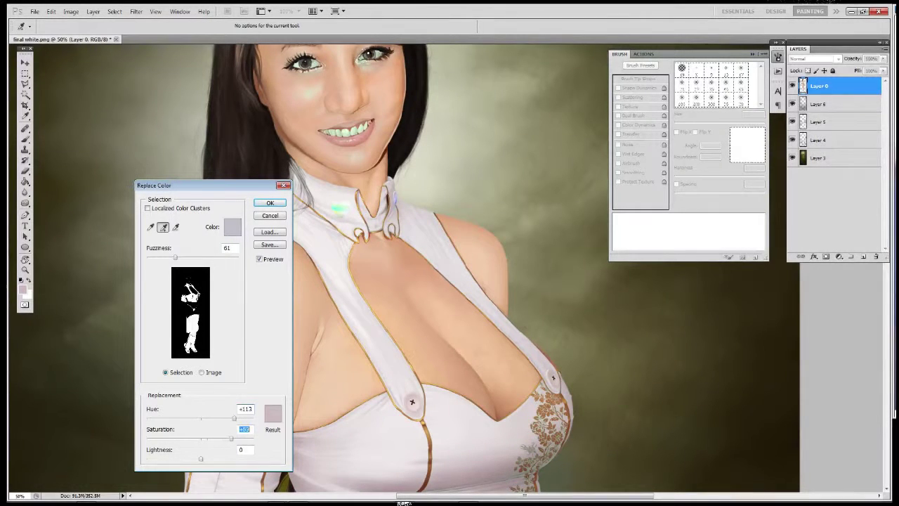
type("2857")
key("shift+Tab")
type("-4436")
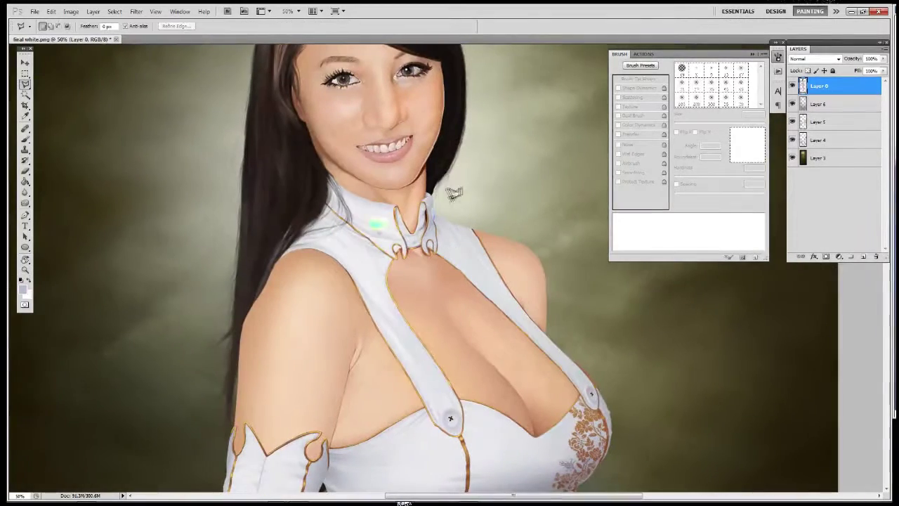
Select the white outfit with the Polygonal Lasso, outlining the collar, gloved arm and top down to the stockings and boots.
left_click(387, 191)
left_click(330, 174)
left_click(273, 229)
left_click(235, 299)
left_click(272, 288)
left_click(280, 343)
left_click(333, 372)
left_click(472, 363)
scroll(422, 281, "up", 3)
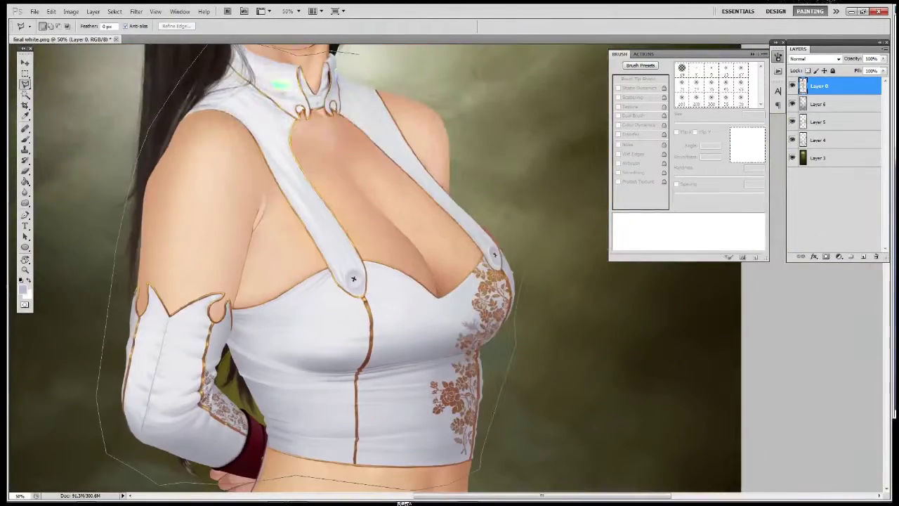
left_click(278, 84)
scroll(422, 281, "down", 10)
left_click(534, 175)
left_click(278, 130)
left_click(450, 281)
left_click(414, 264)
left_click(235, 159)
left_click(215, 287)
left_click(420, 399)
left_click(532, 355)
mouse_move(491, 170)
left_mouse_down()
mouse_move(433, 321)
mouse_move(447, 172)
mouse_move(442, 184)
mouse_move(416, 432)
mouse_move(445, 365)
left_mouse_up()
scroll(458, 191, "up", 5)
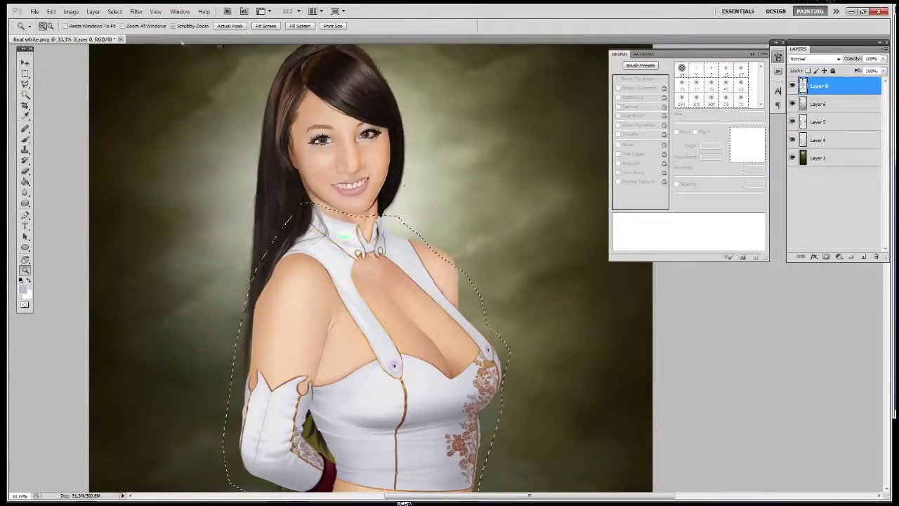
Start Replace Color on the selected outfit and limit the sampled colours to its grey shadow tones.
left_click(71, 11)
mouse_move(91, 33)
left_click(211, 221)
left_click(163, 226)
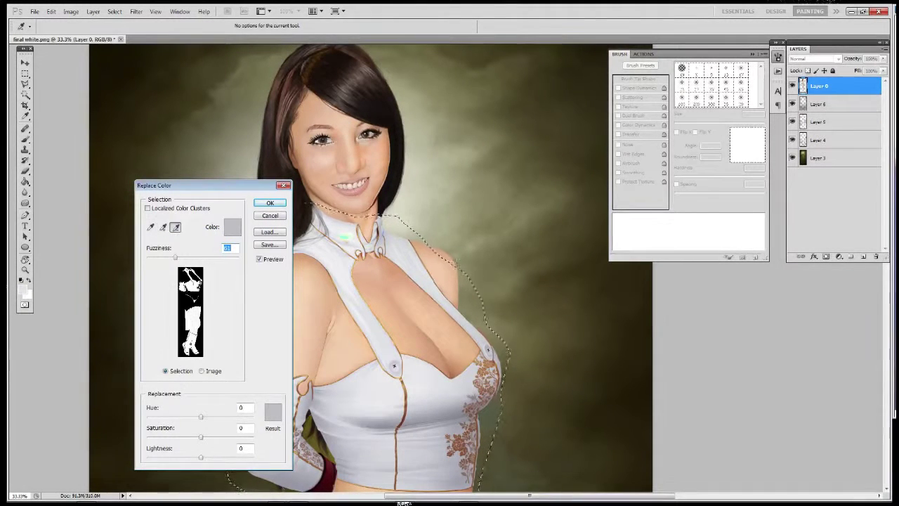
left_click(345, 237, "alt")
key("Return")
left_click(344, 238, "alt")
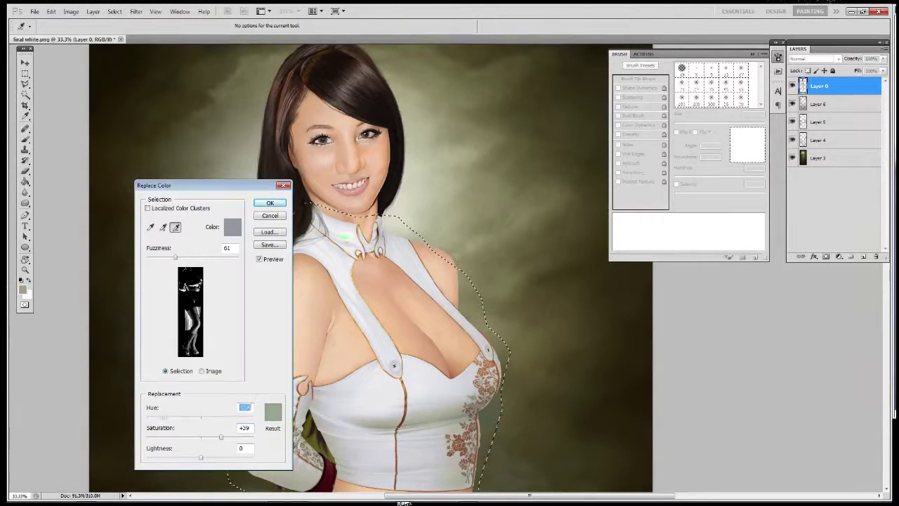
Tint the outfit's shadow tones green with hue -102 and saturation +33, and adjust their lightness.
key("Tab")
type("-41")
key("shift+Down")
key("shift+Down")
key("shift+Down")
key("shift+Down")
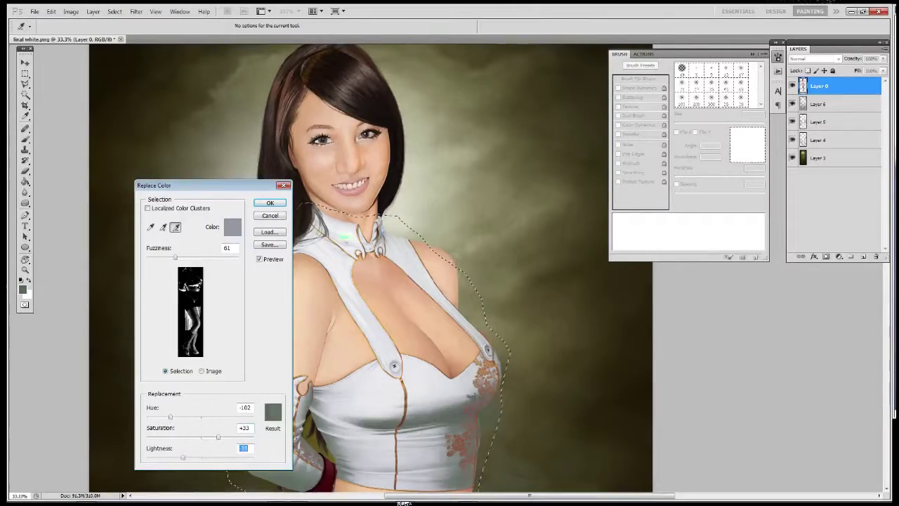
key("shift+Up")
key("shift+Up")
key("shift+Up")
key("shift+Up")
key("shift+Up")
key("shift+Up")
key("shift+Up")
key("shift+Up")
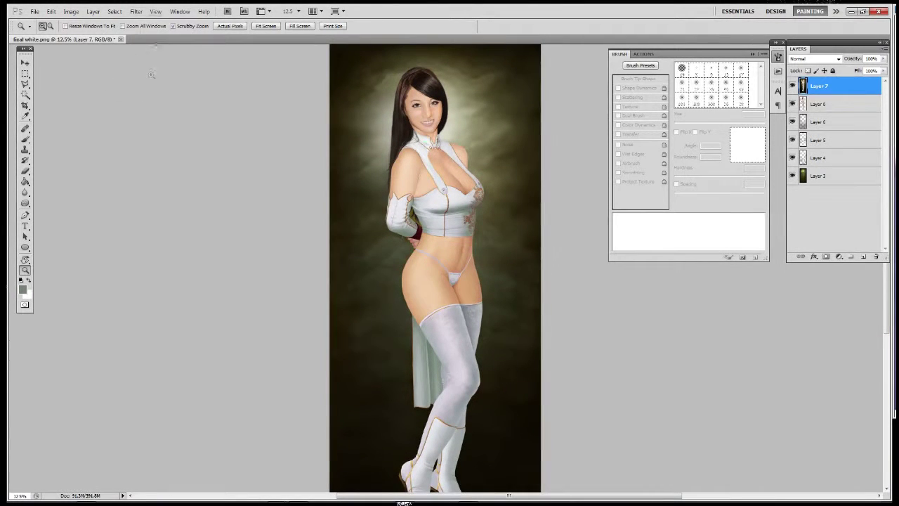
Darken the merged figure layer with Levels, setting the midtone input to 0.94 and the white output level to 242.
left_click(71, 11)
mouse_move(105, 33)
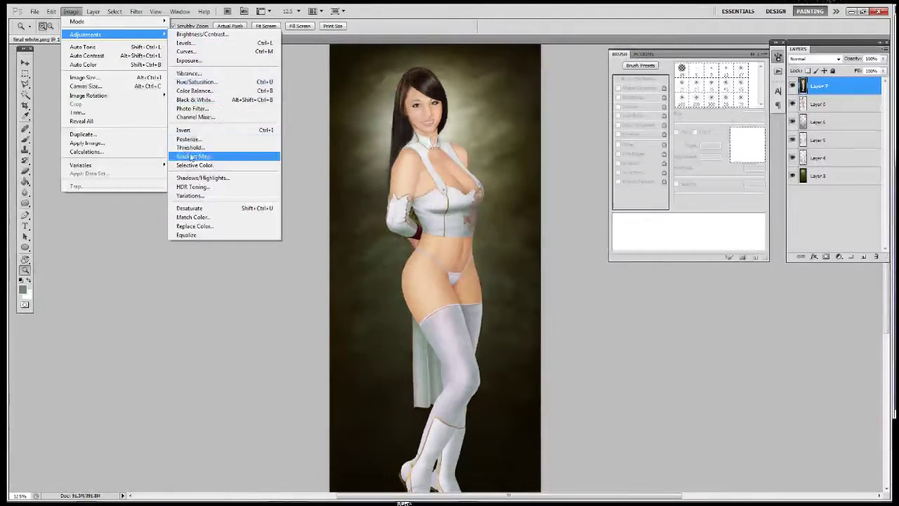
left_click(231, 43)
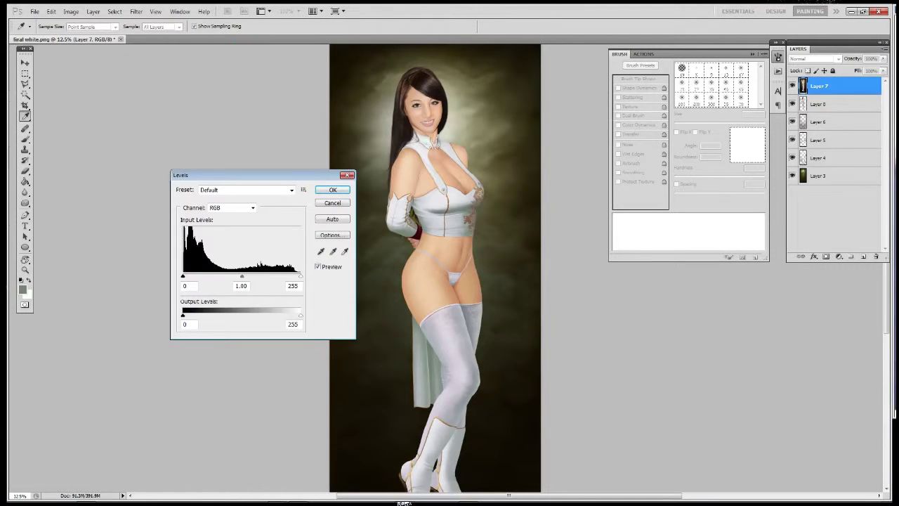
type("0.73")
key("Tab")
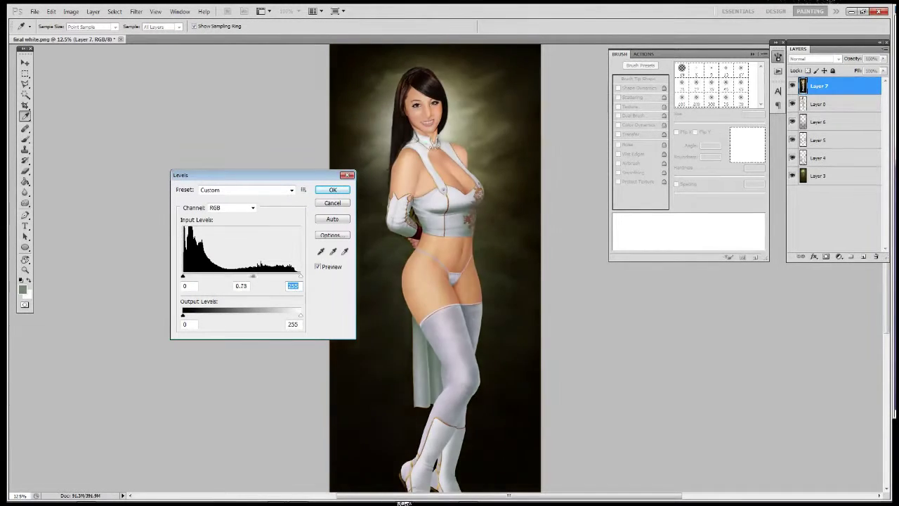
left_click_drag(251, 276, 246, 276)
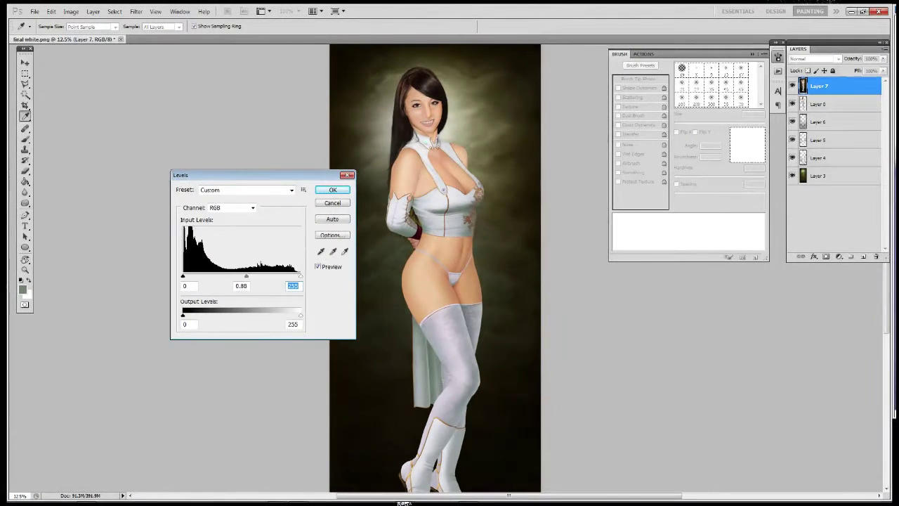
left_click_drag(301, 315, 288, 315)
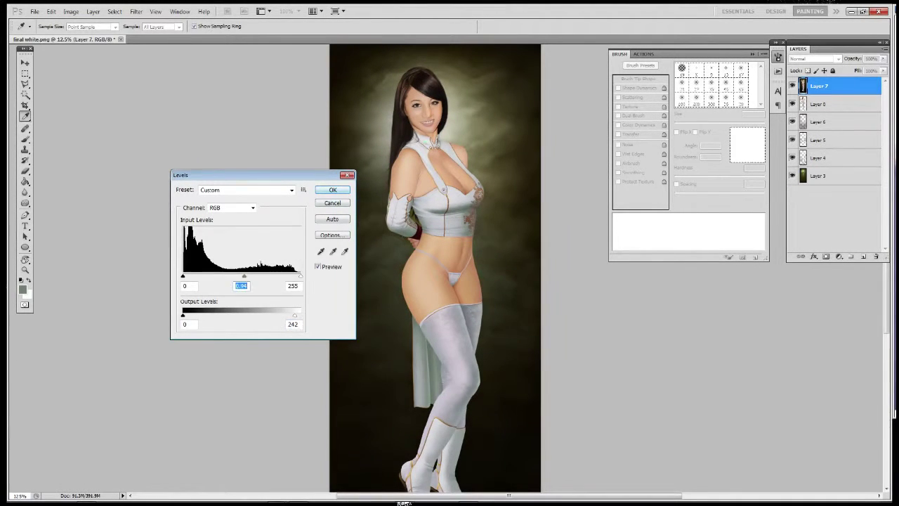
key("Return")
Undo a first automatic correction on the merged layer and apply Auto Color and Auto Contrast to it.
key("z")
left_click(70, 11)
left_click(91, 61)
left_click(52, 11)
left_click(70, 21)
left_click(71, 11)
left_click(98, 66)
left_click(71, 11)
left_click(110, 53)
Start an Exposure adjustment on the merged layer and set the exposure to -0.24.
left_click(71, 12)
mouse_move(98, 32)
left_click(203, 60)
type("-0.24")
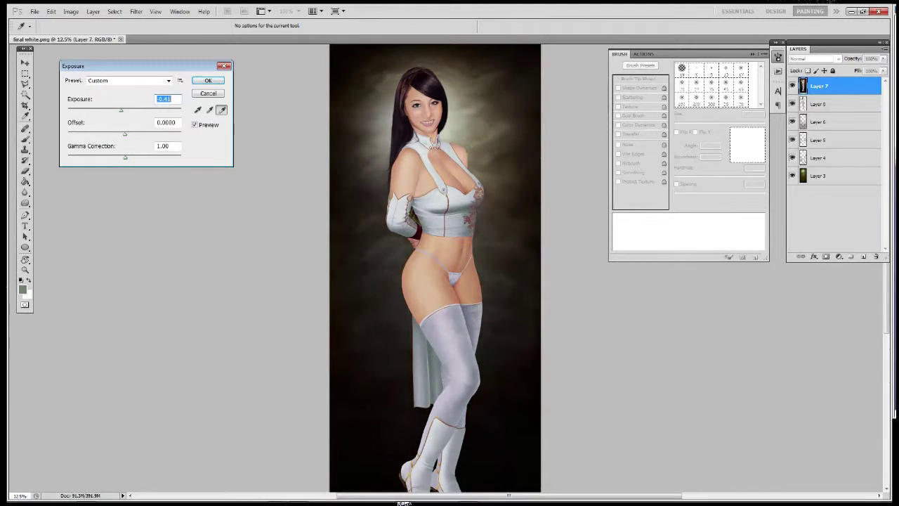
key("Tab")
Try a slightly negative offset in the exposure adjustment and reset it to 0.
key("Down")
key("Down")
key("Down")
key("Down")
key("Down")
key("Down")
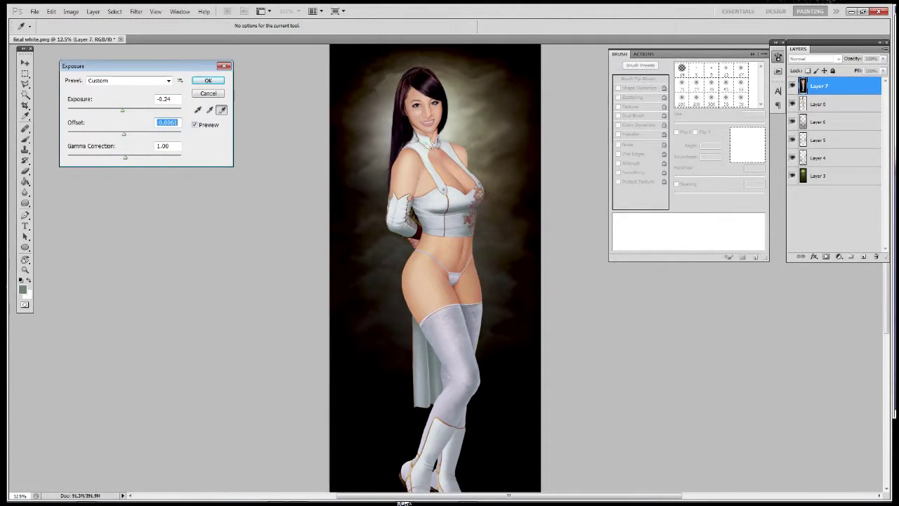
type("0")
Set the gamma correction to 0.96 and apply the exposure adjustment.
key("Tab")
key("Down")
key("Down")
key("Down")
key("Down")
key("Down")
key("Down")
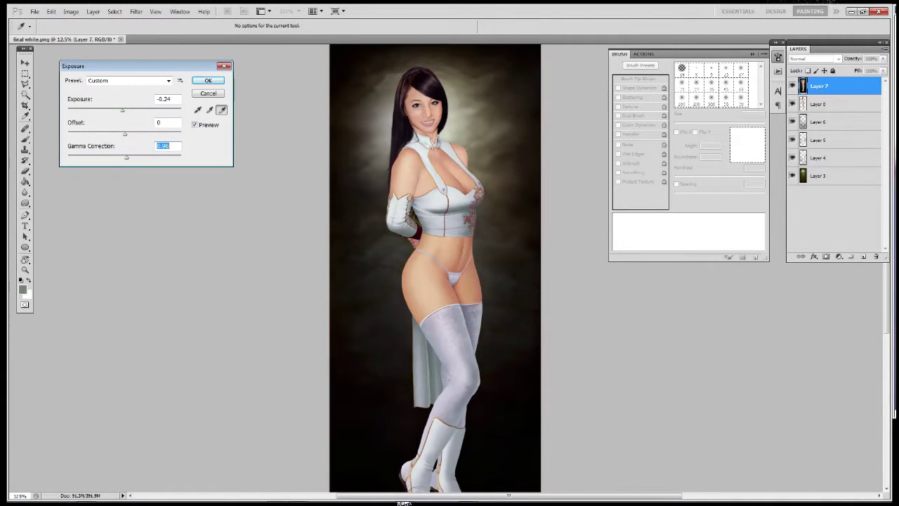
key("Return")
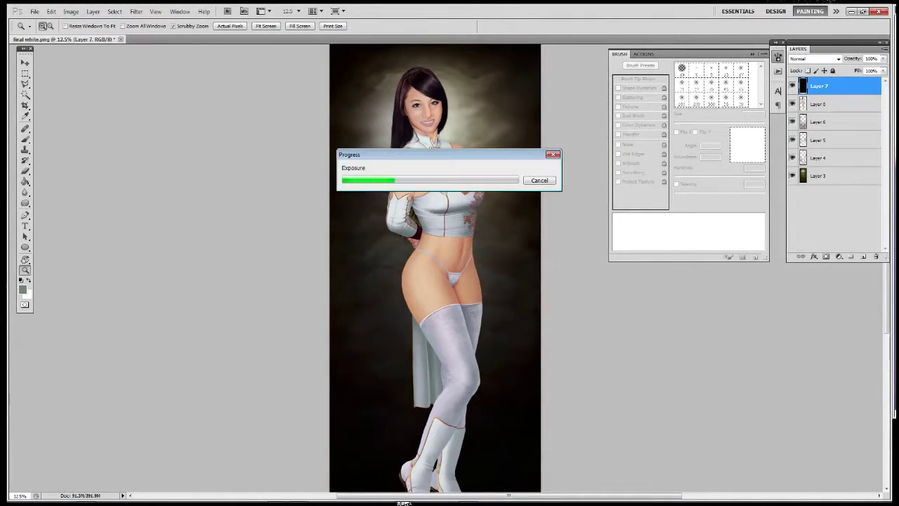
Start a Hue/Saturation adjustment on the merged layer, try small hue shifts and return the hue to 0.
left_click(71, 11)
mouse_move(113, 35)
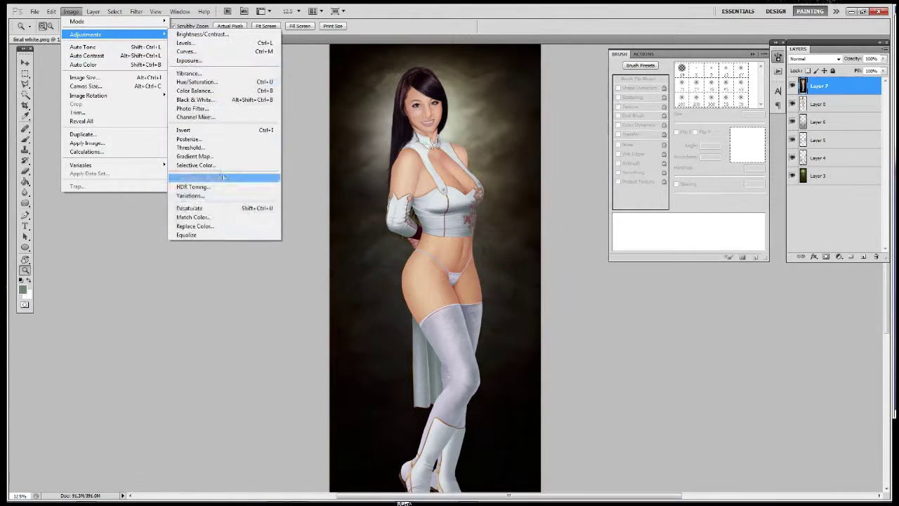
left_click(204, 82)
key("Up")
key("Up")
key("Up")
key("Down")
key("Down")
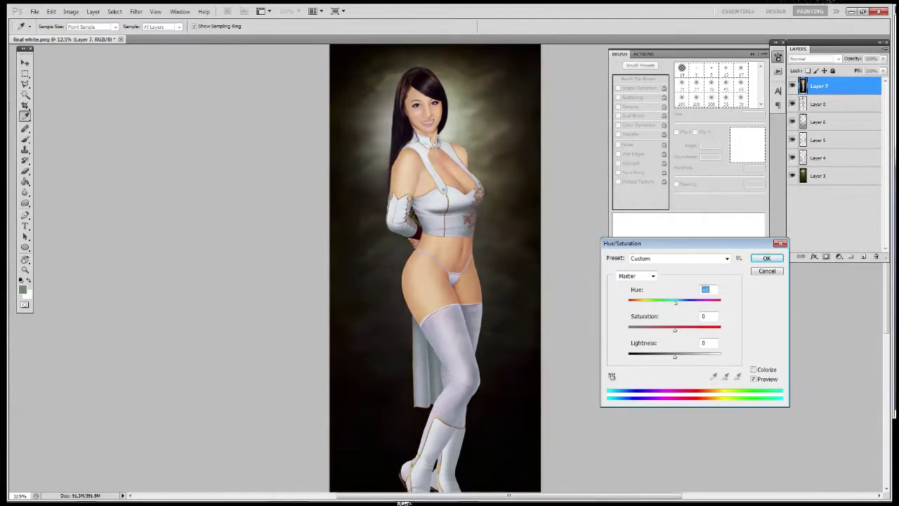
key("Up")
key("Up")
key("Up")
Set the saturation to -9 and the lightness to -4, and apply the adjustment.
key("Tab")
key("Down")
key("Down")
key("Down")
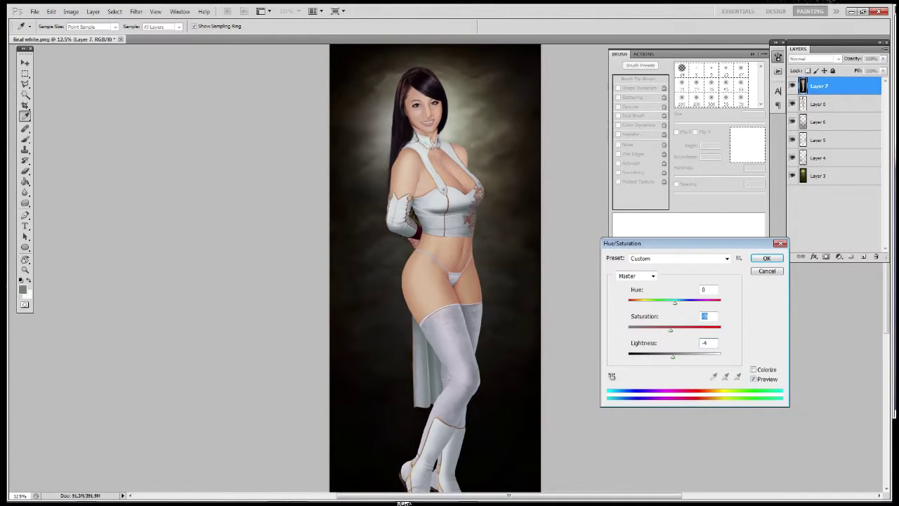
key("Return")
Warm the merged layer's midtones with Color Balance by setting the cyan–red level to +5.
key("alt+i")
key("a")
key("b")
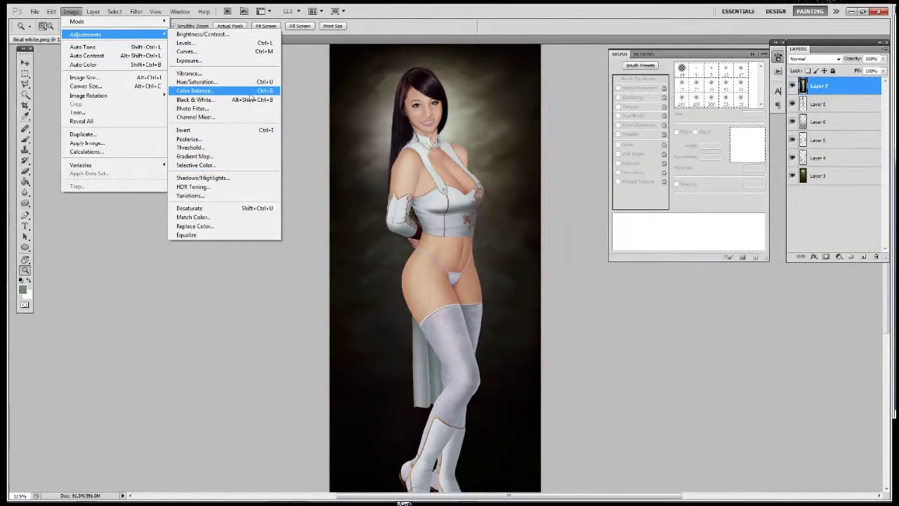
key("Return")
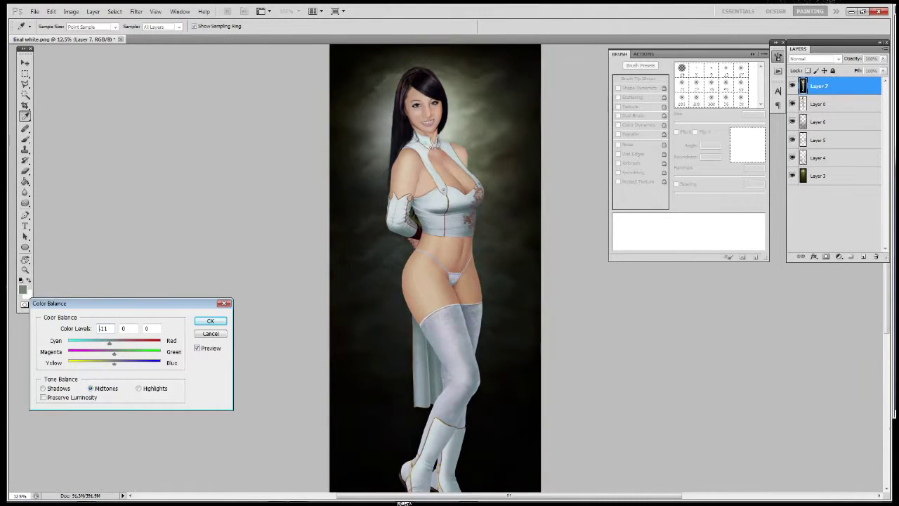
type("8")
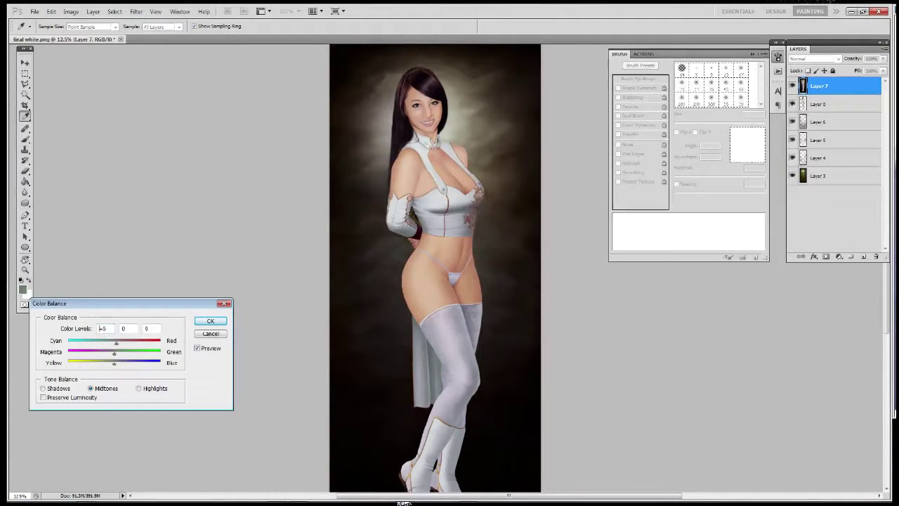
key("Tab")
key("Return")
Zoom in on the figure's head and upper body and hide the brush settings.
key("z")
left_click_drag(513, 207, 464, 194)
key("F5")
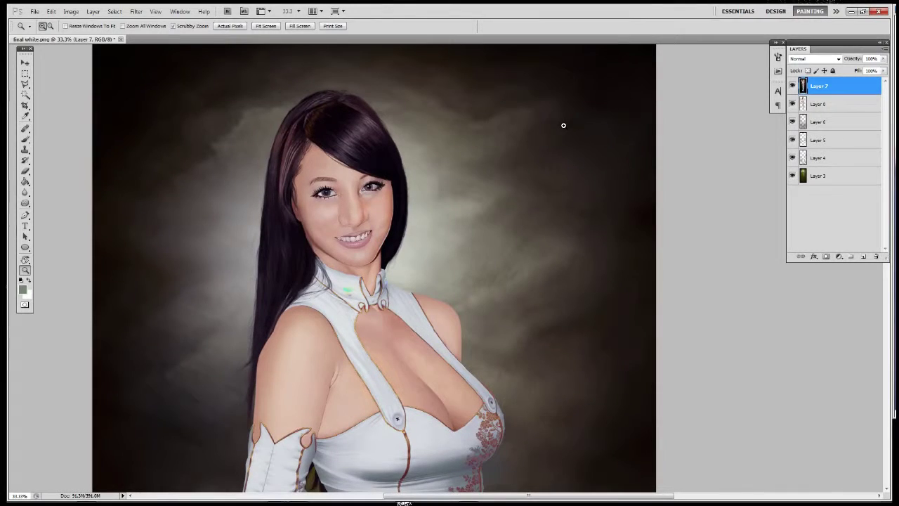